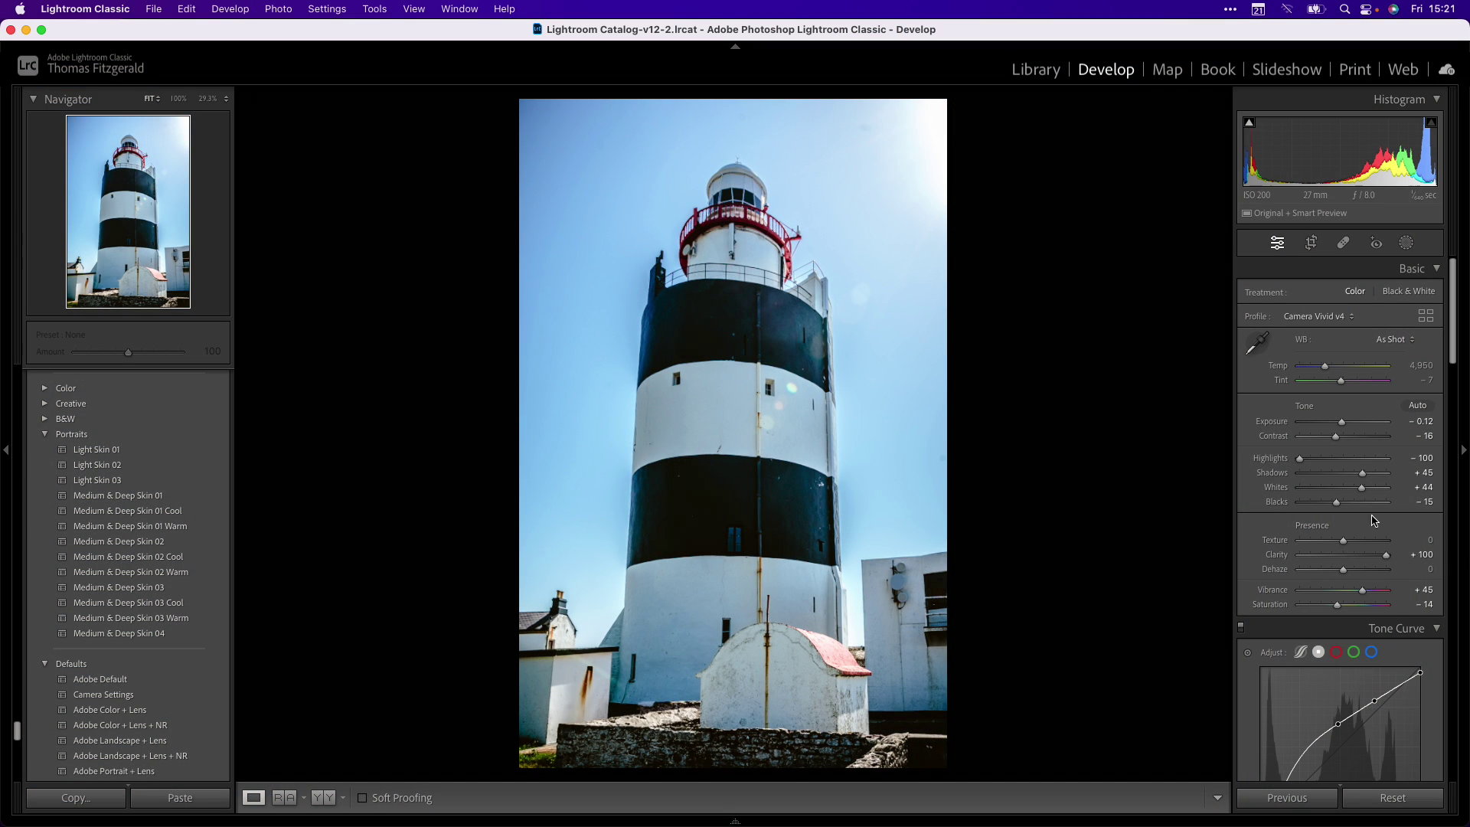
- Lift Shadows to +74 and check the tower's edge for halos at 100% zoom
left_click_drag(1362, 473, 1376, 475)
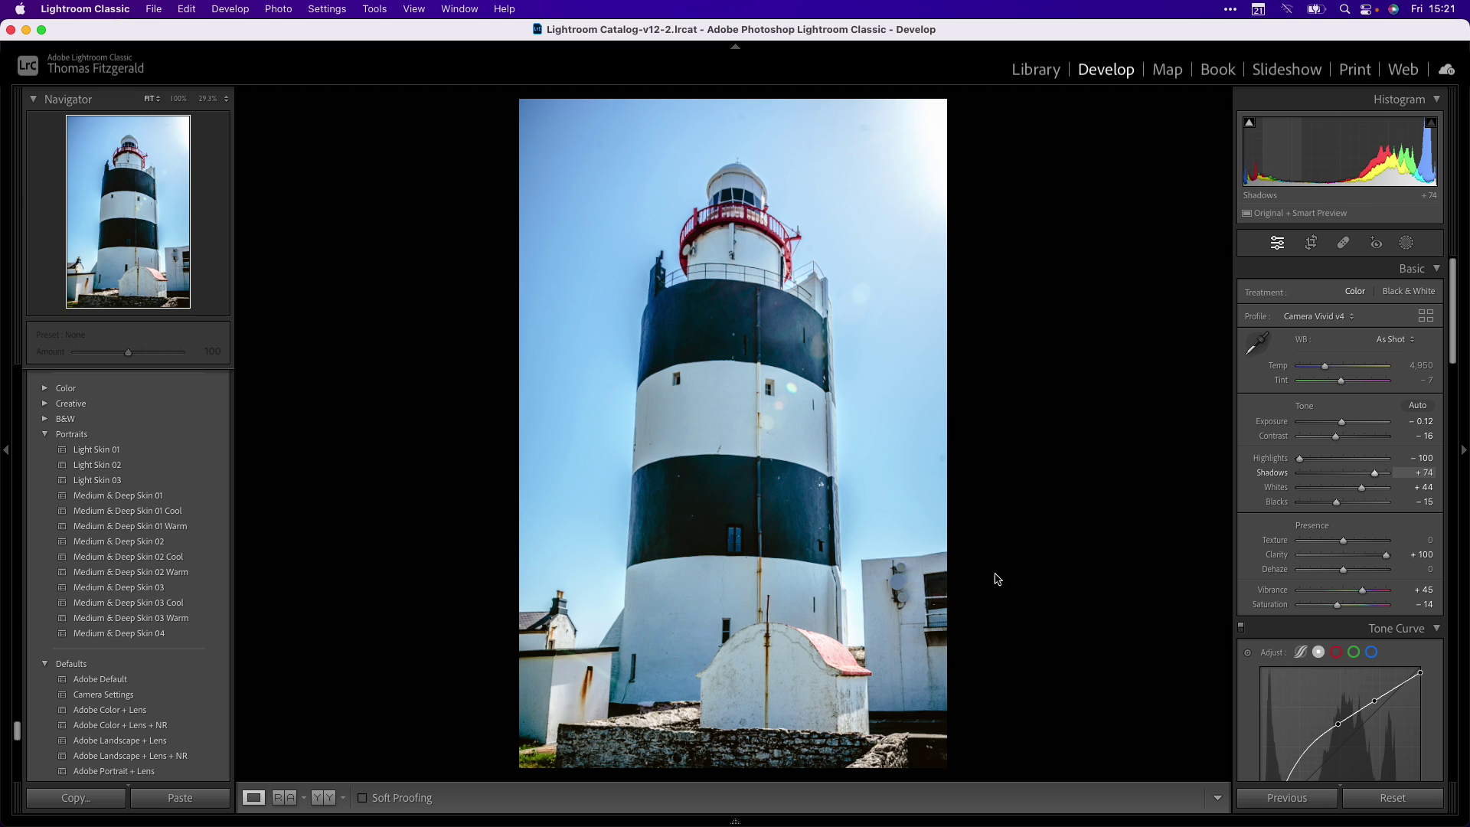
left_click(619, 499)
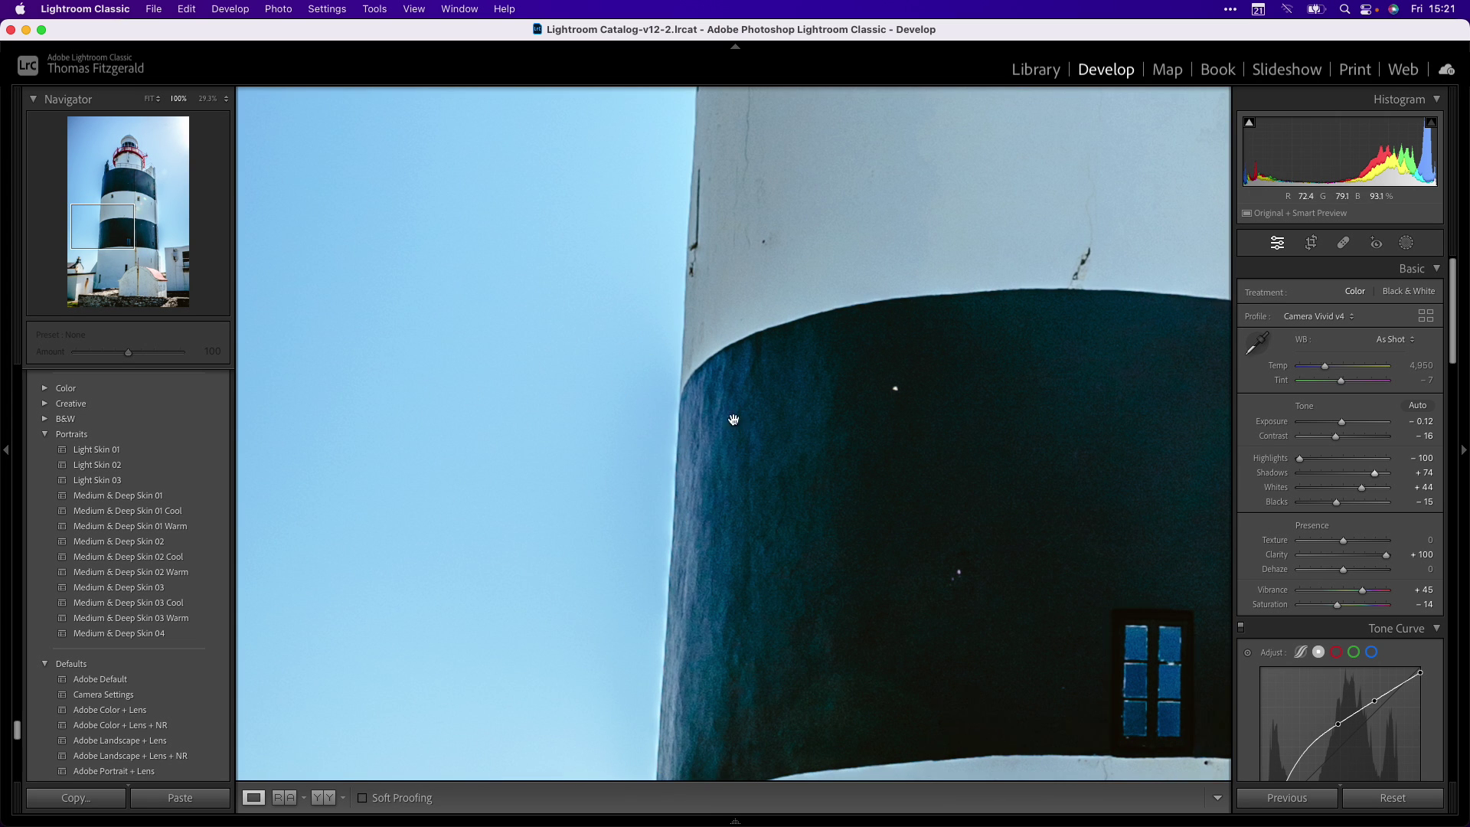
scroll(733, 420, "up", 10)
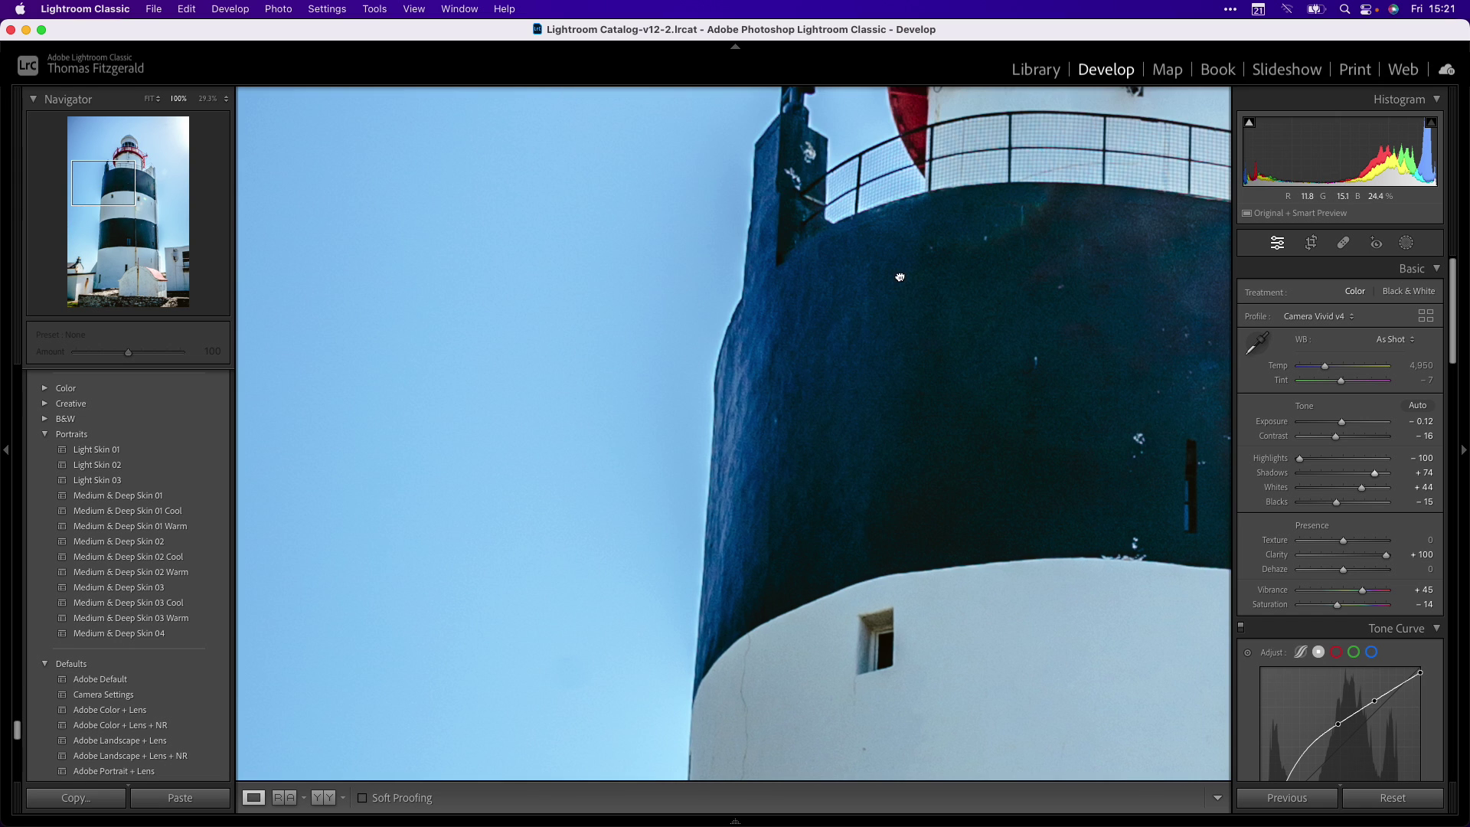
left_click_drag(899, 277, 853, 671)
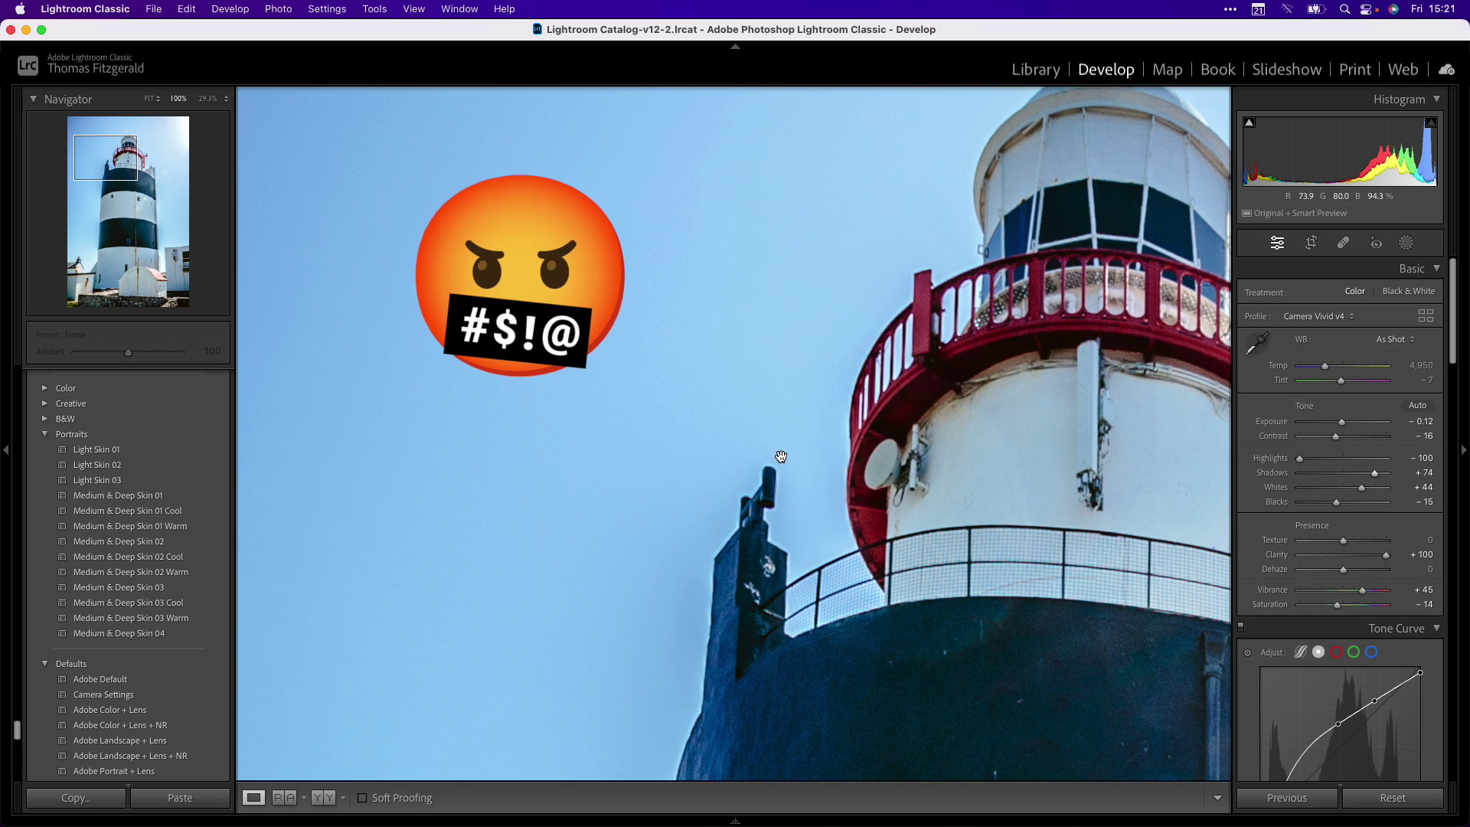
left_click(764, 484)
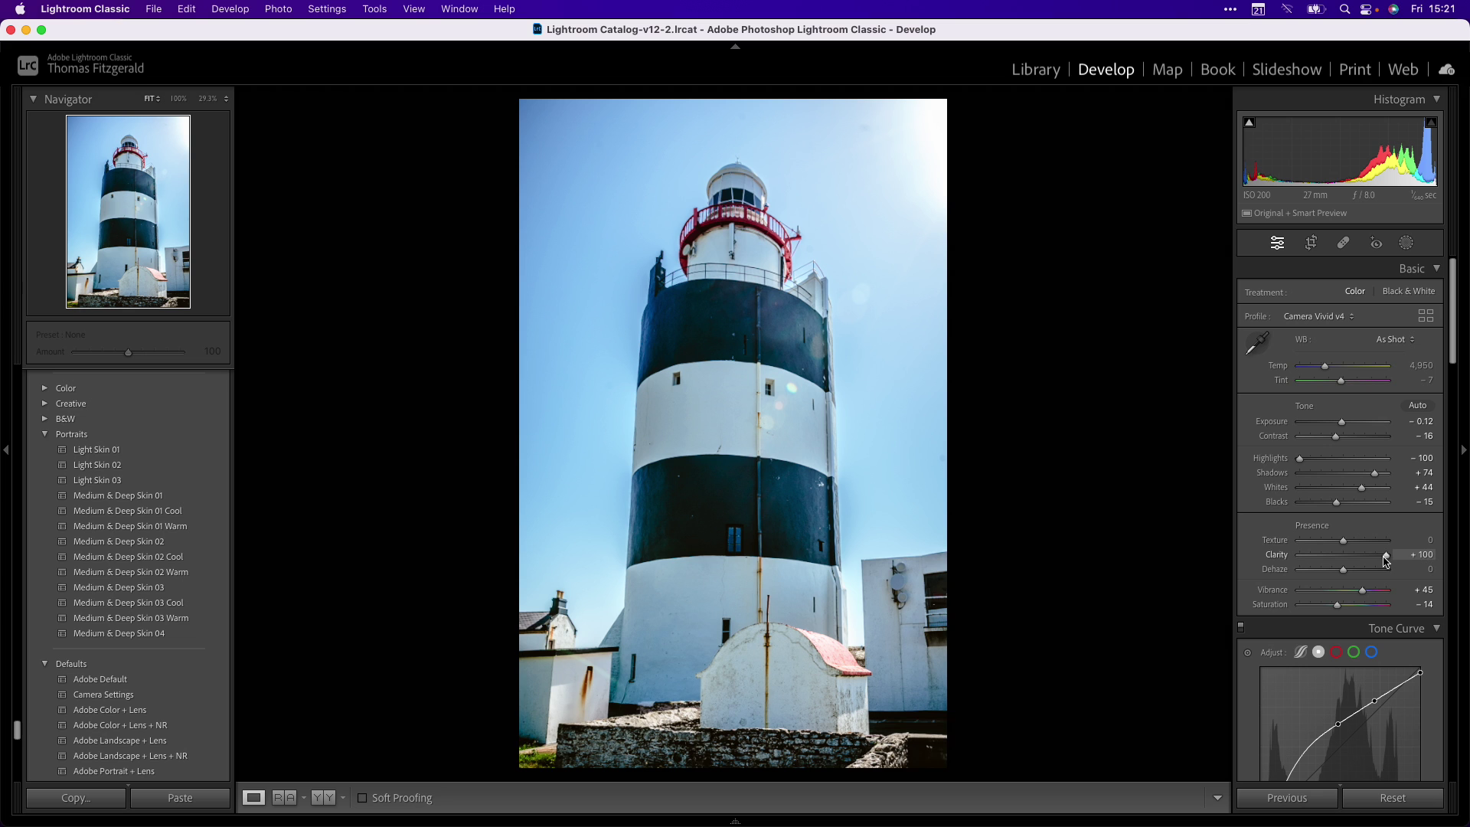
- Lower global Clarity to about +15, then reset it to 0
left_click_drag(1379, 558, 1345, 558)
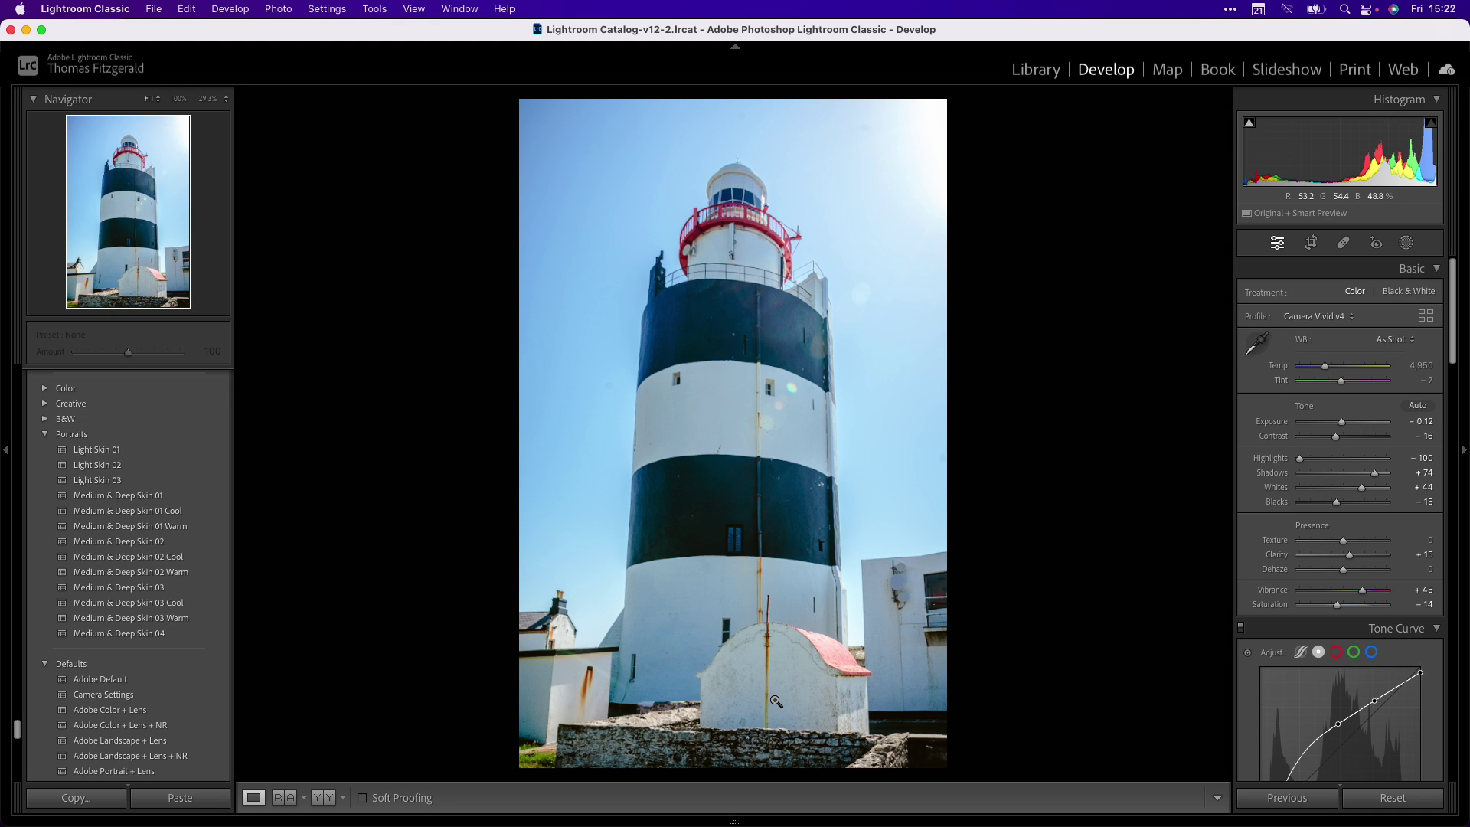
double_click(1353, 556)
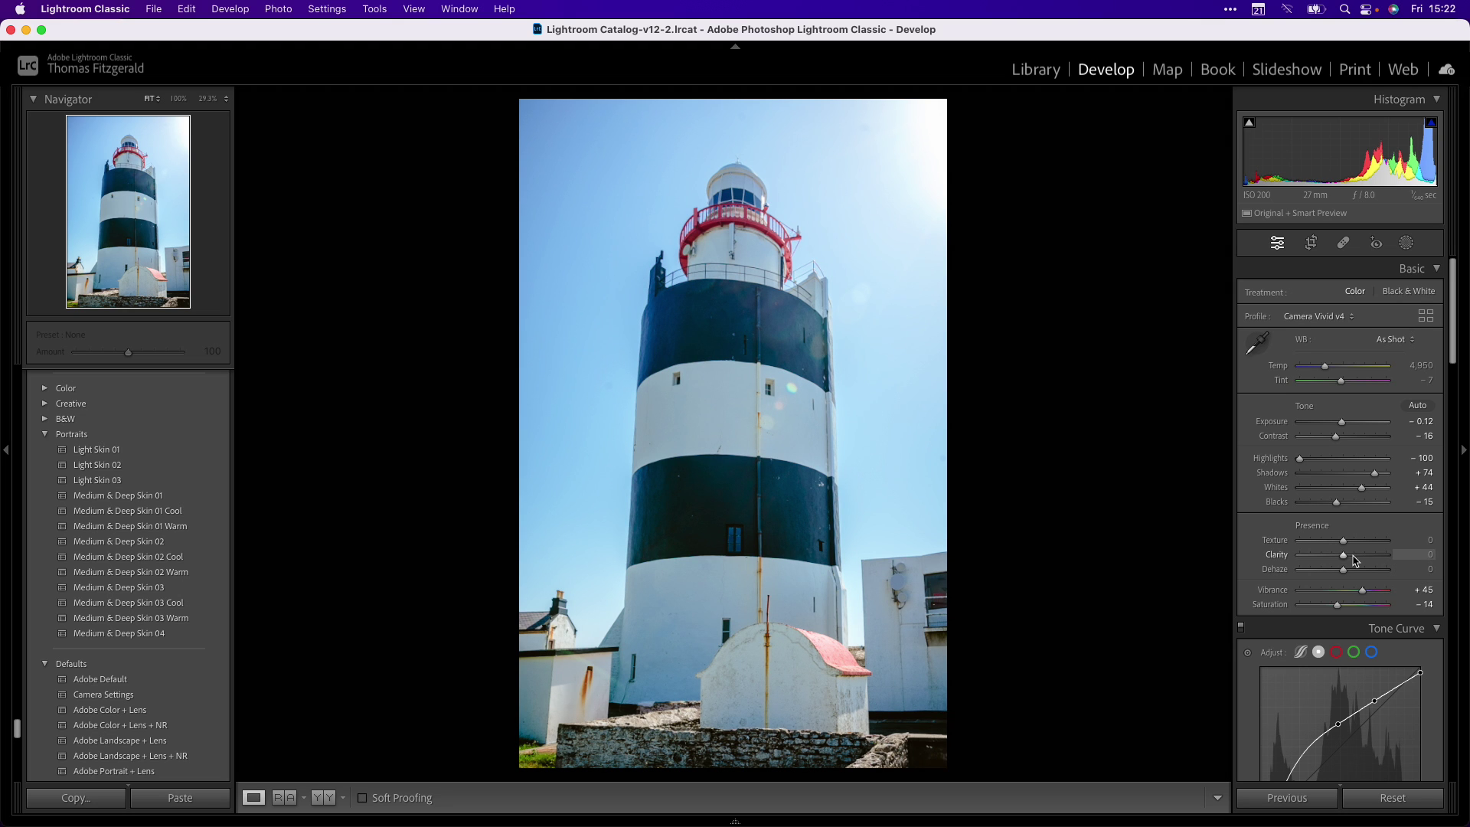
- Create a virtual copy of the lighthouse photo and reset its Highlights to 0
right_click(767, 397)
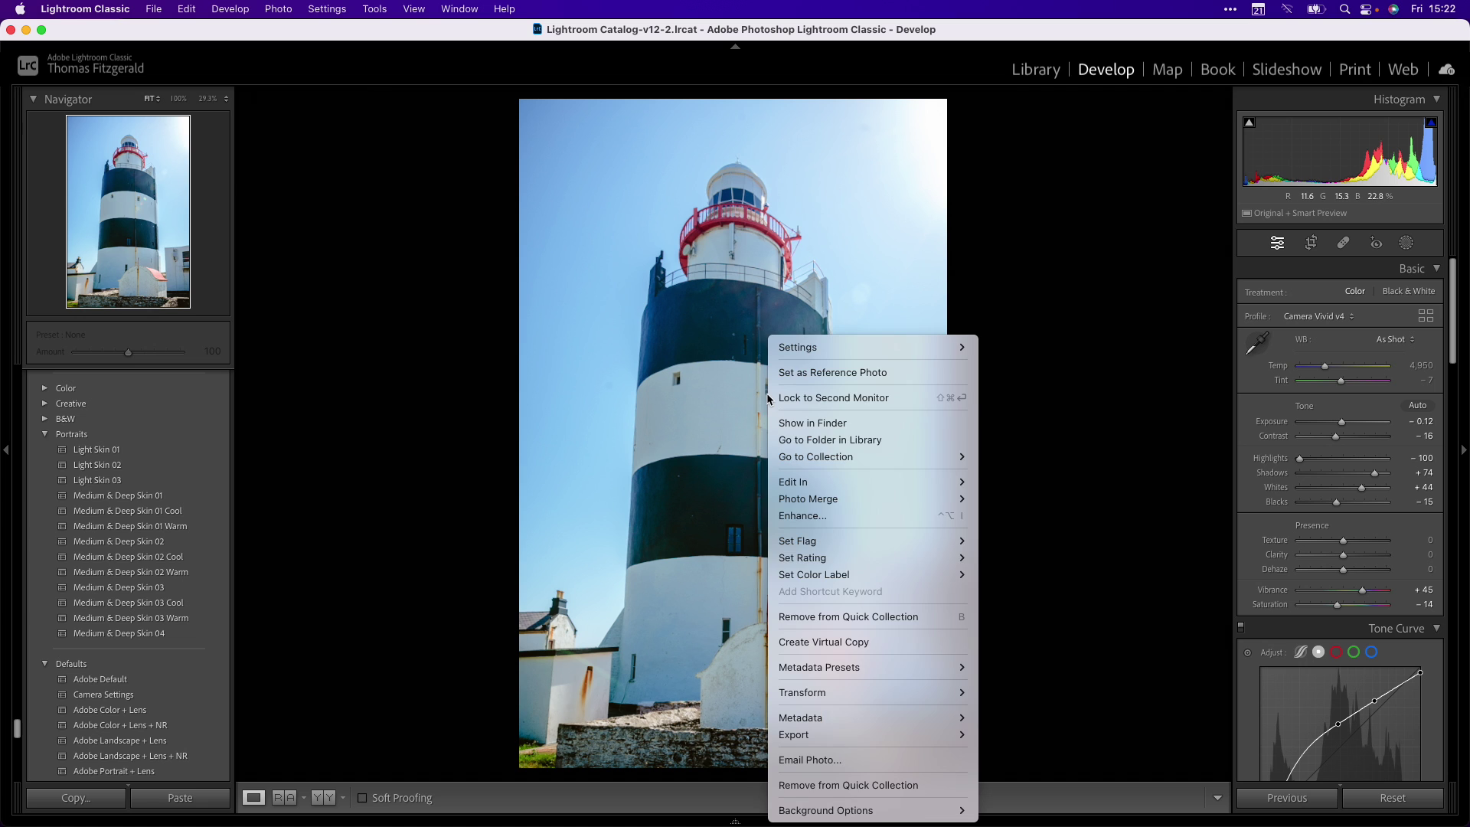
left_click(833, 643)
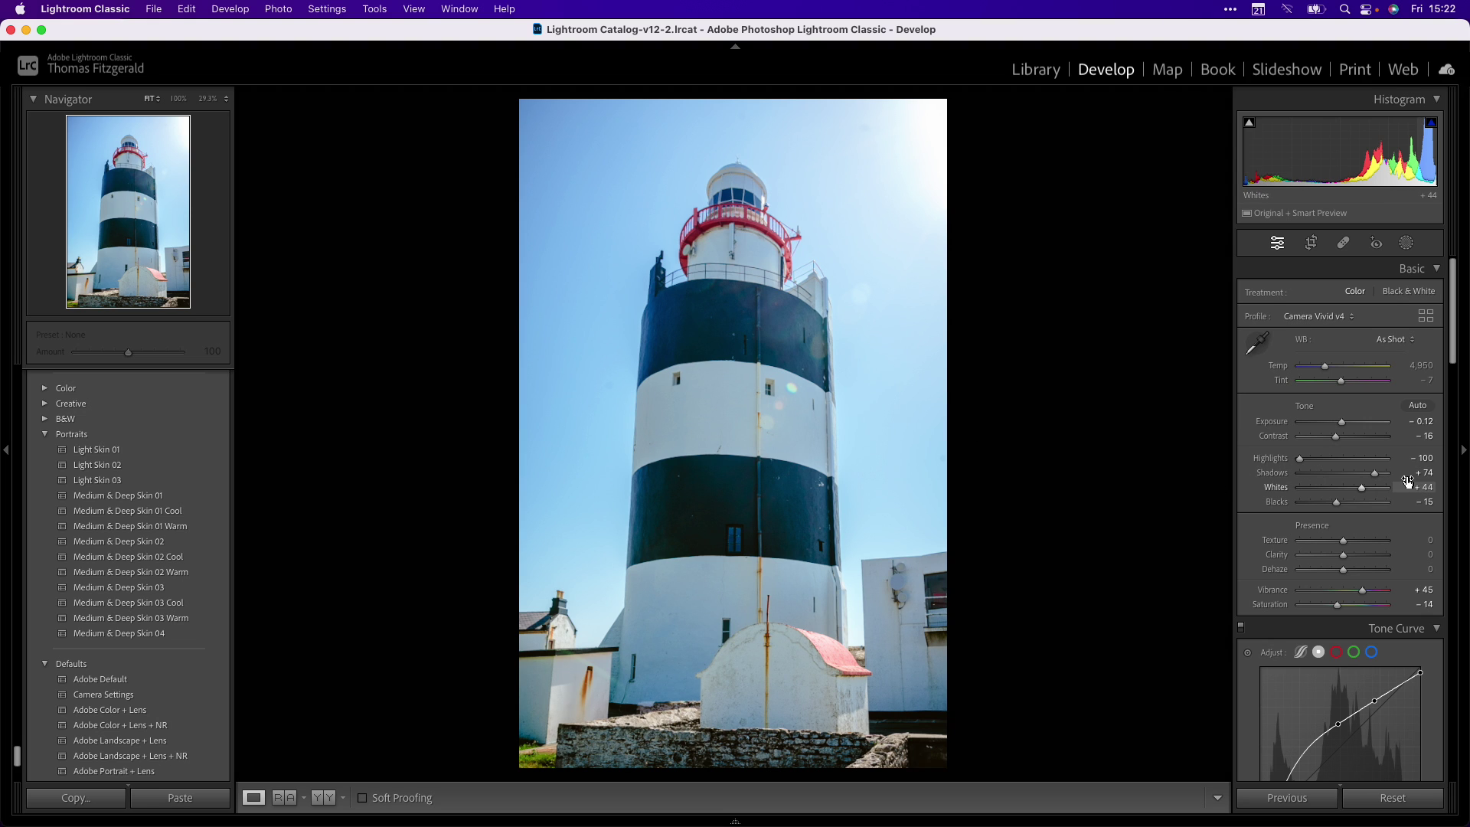
double_click(1299, 459)
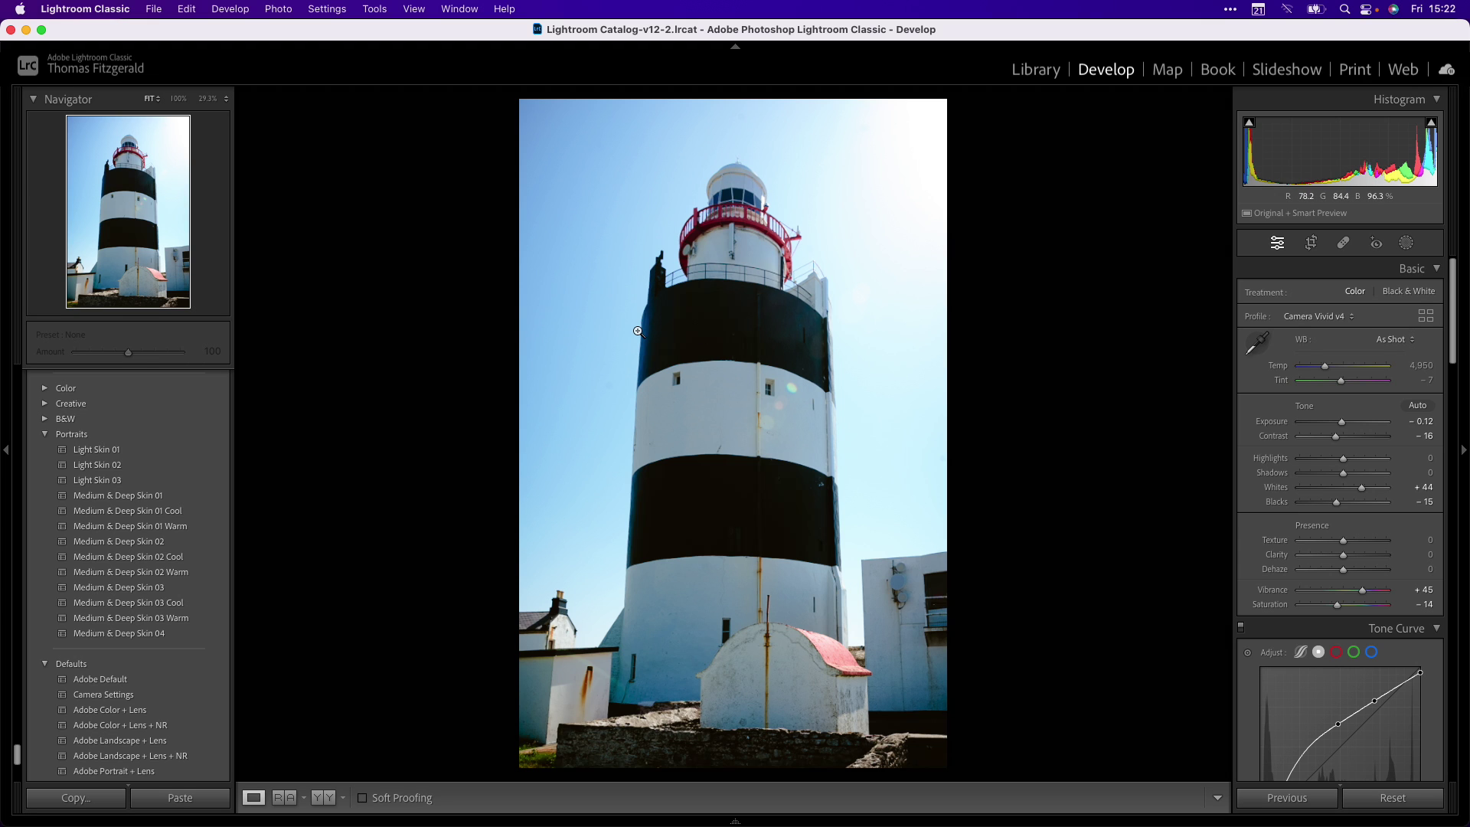
- Add a Select Sky mask to the lighthouse virtual copy from the masking tools
left_click(1405, 244)
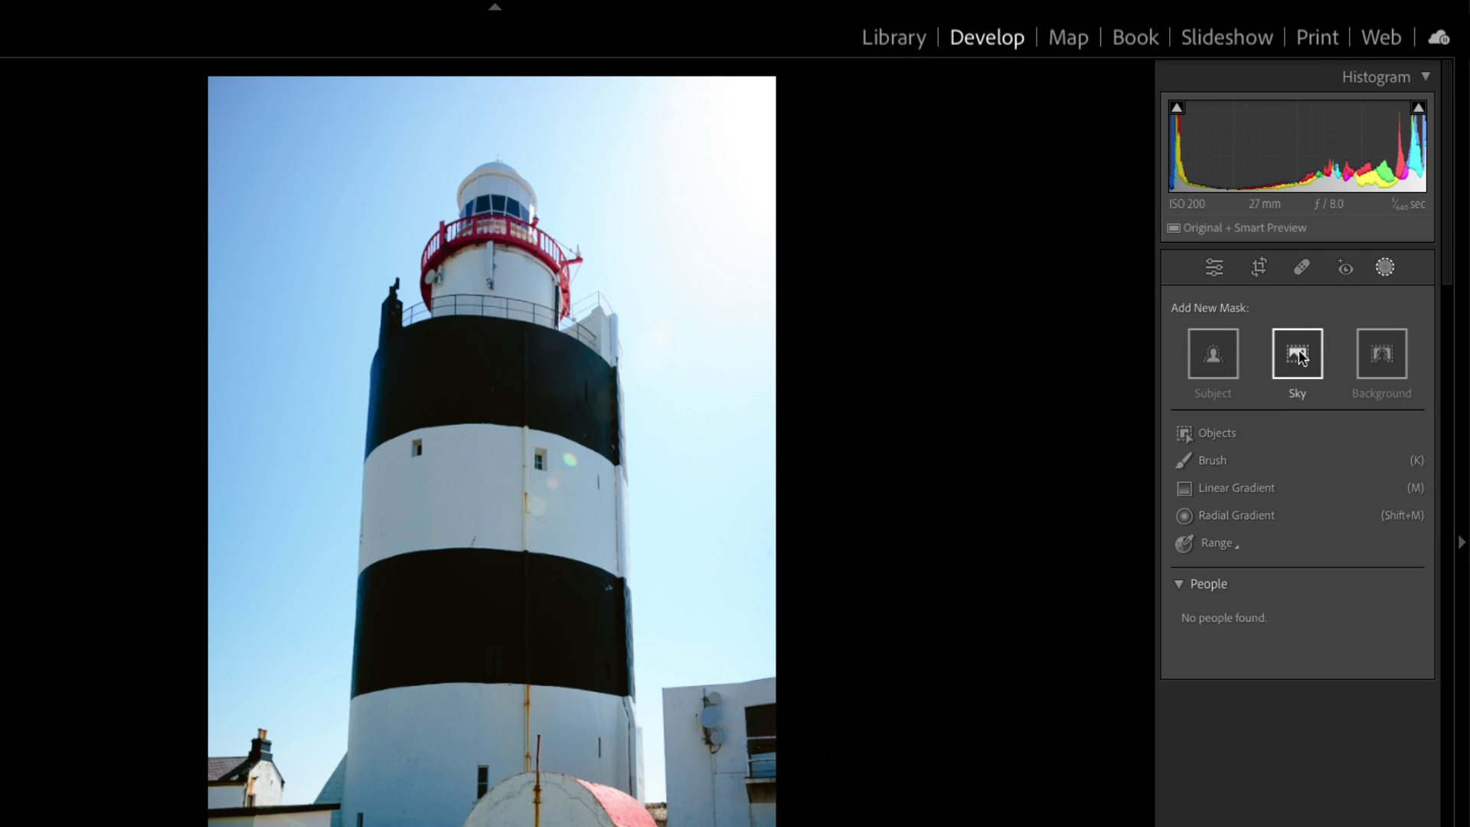
left_click(1340, 331)
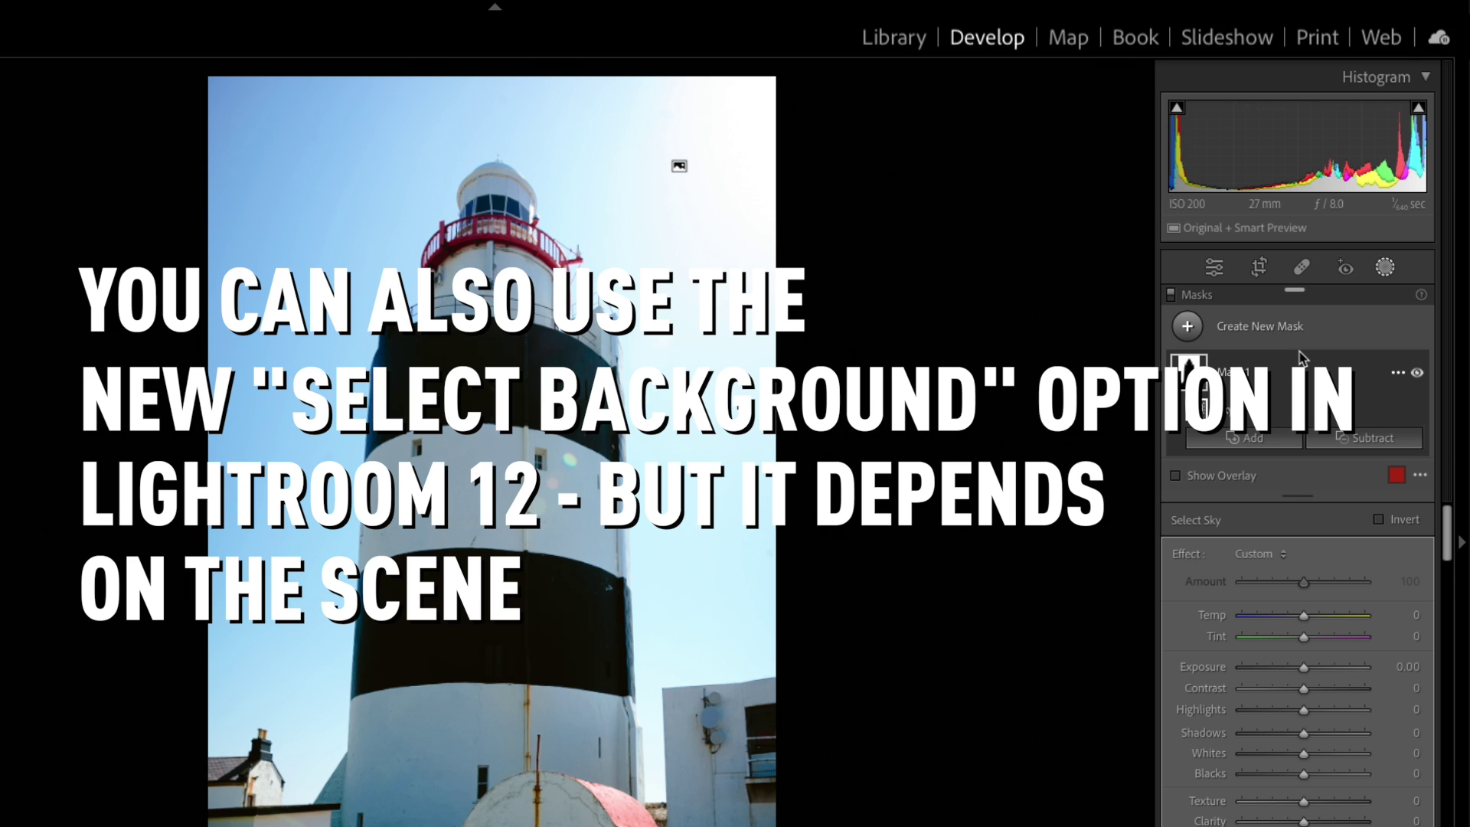
- Invert Mask 1 onto the lighthouse, then raise the mask's Clarity to 97 and Shadows to 36
right_click(1347, 370)
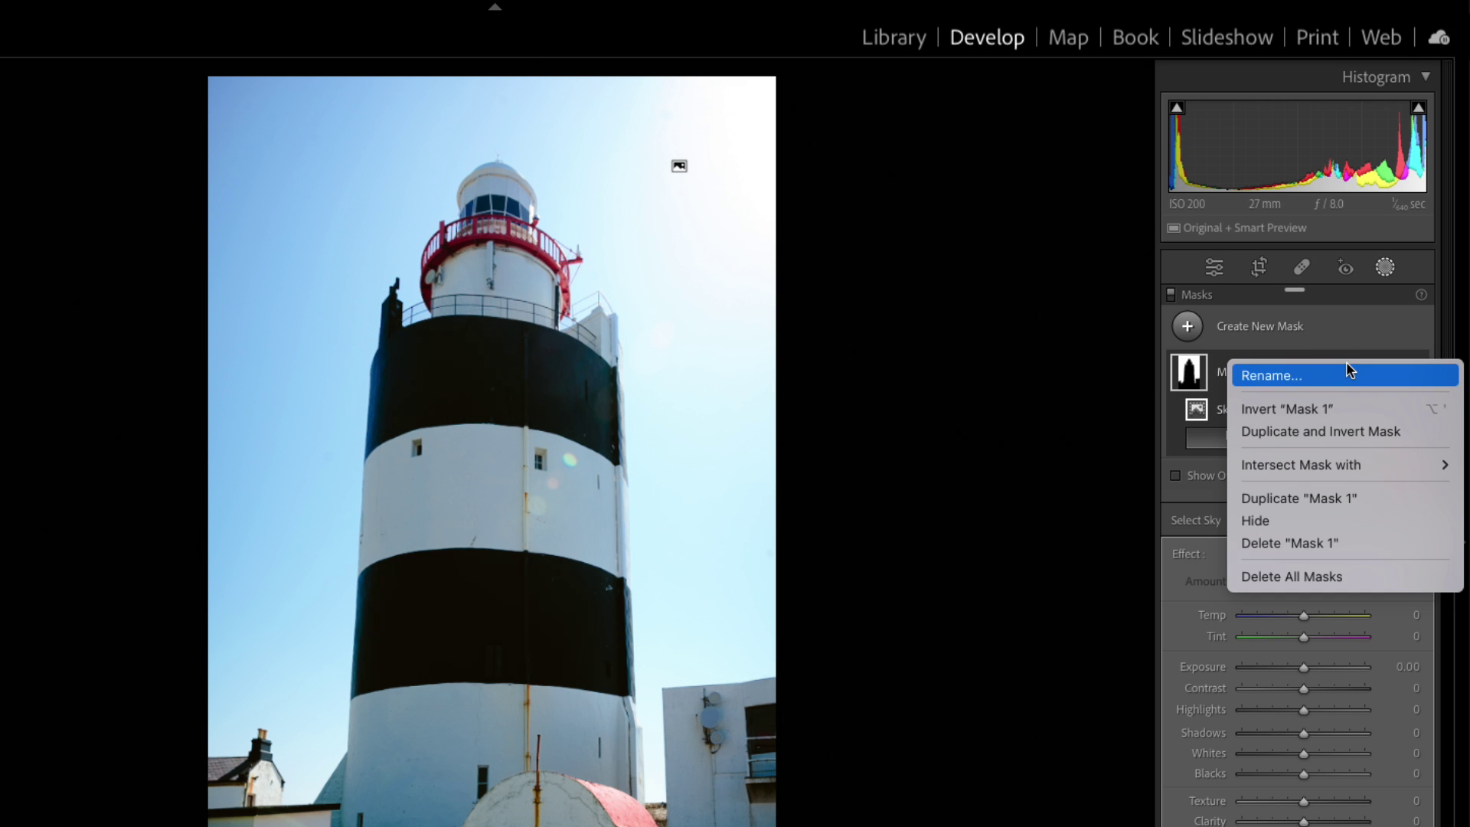
left_click(1332, 409)
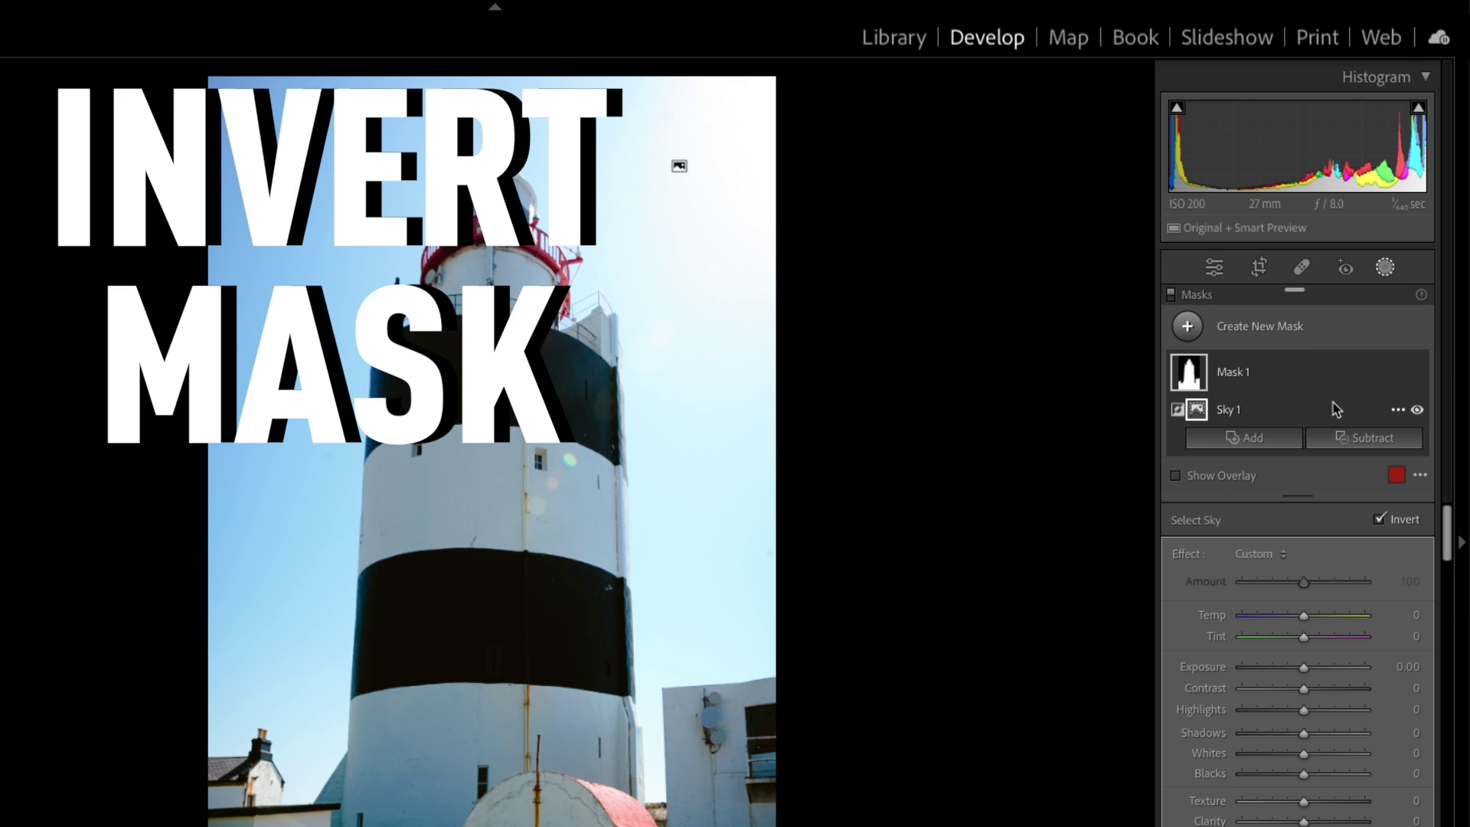
mouse_move(1208, 373)
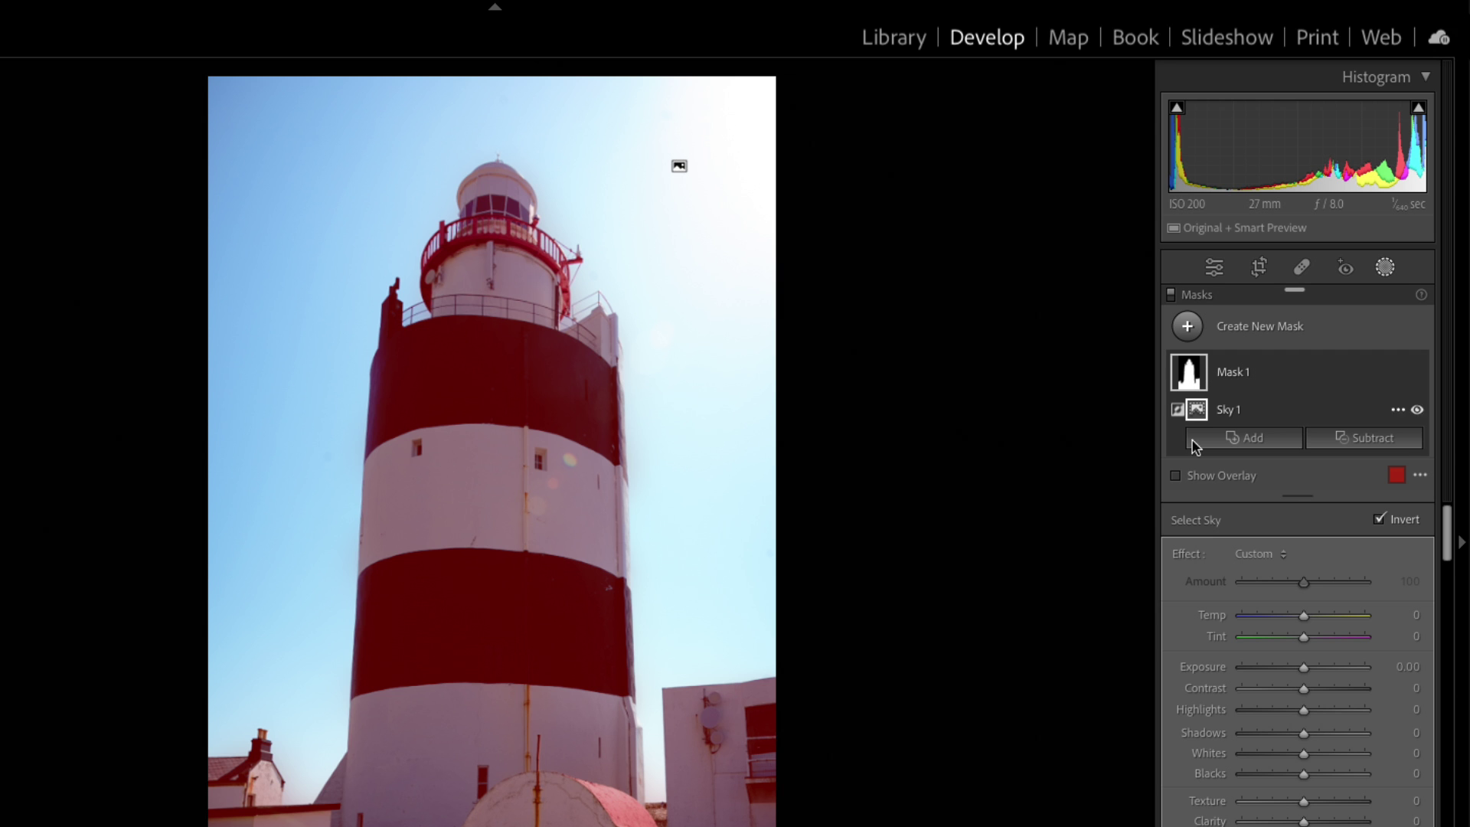
left_click_drag(1333, 821, 1378, 822)
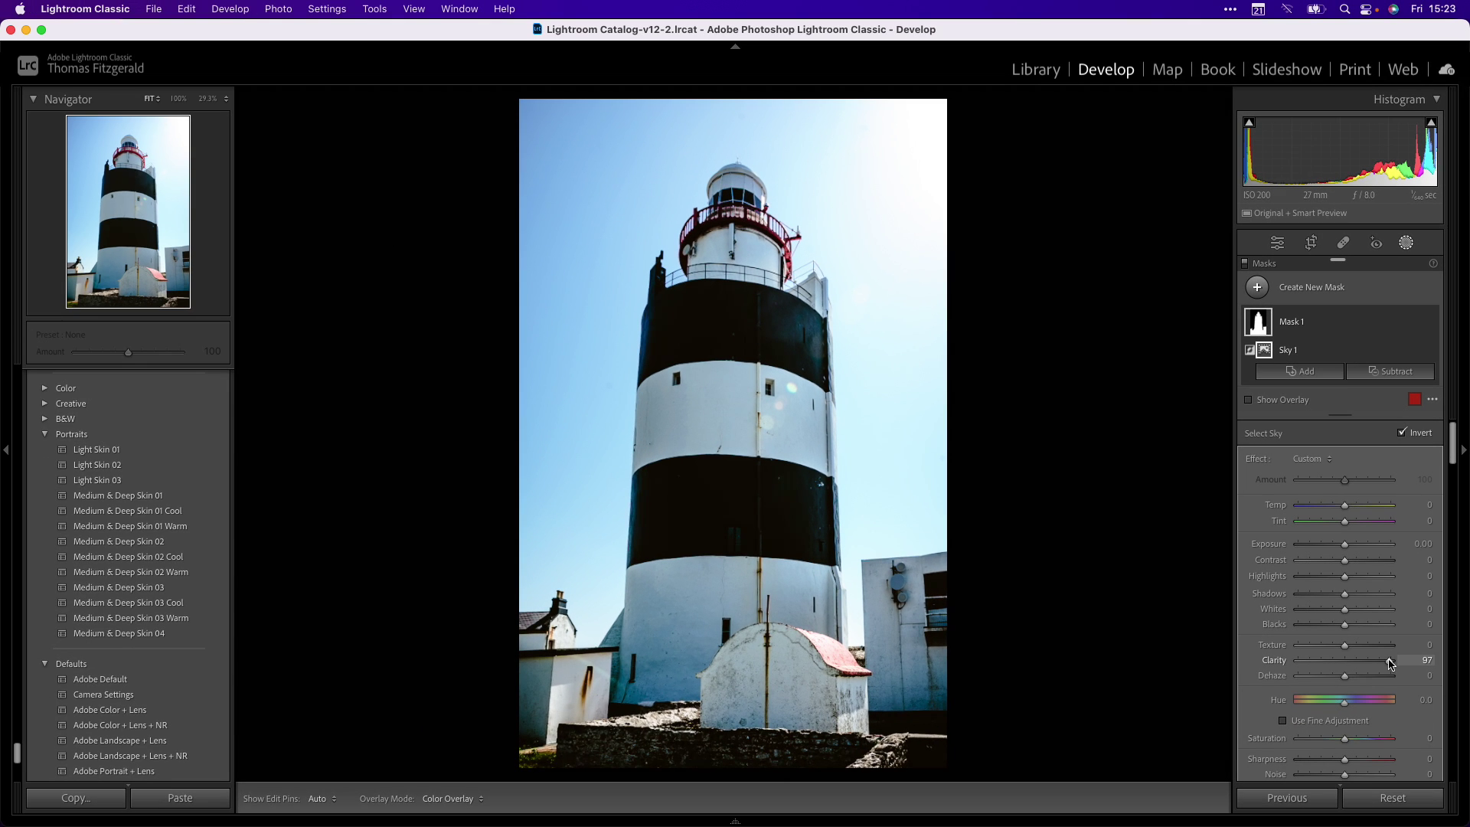
mouse_move(1344, 594)
left_mouse_down()
mouse_move(1361, 593)
mouse_move(1330, 582)
left_mouse_up()
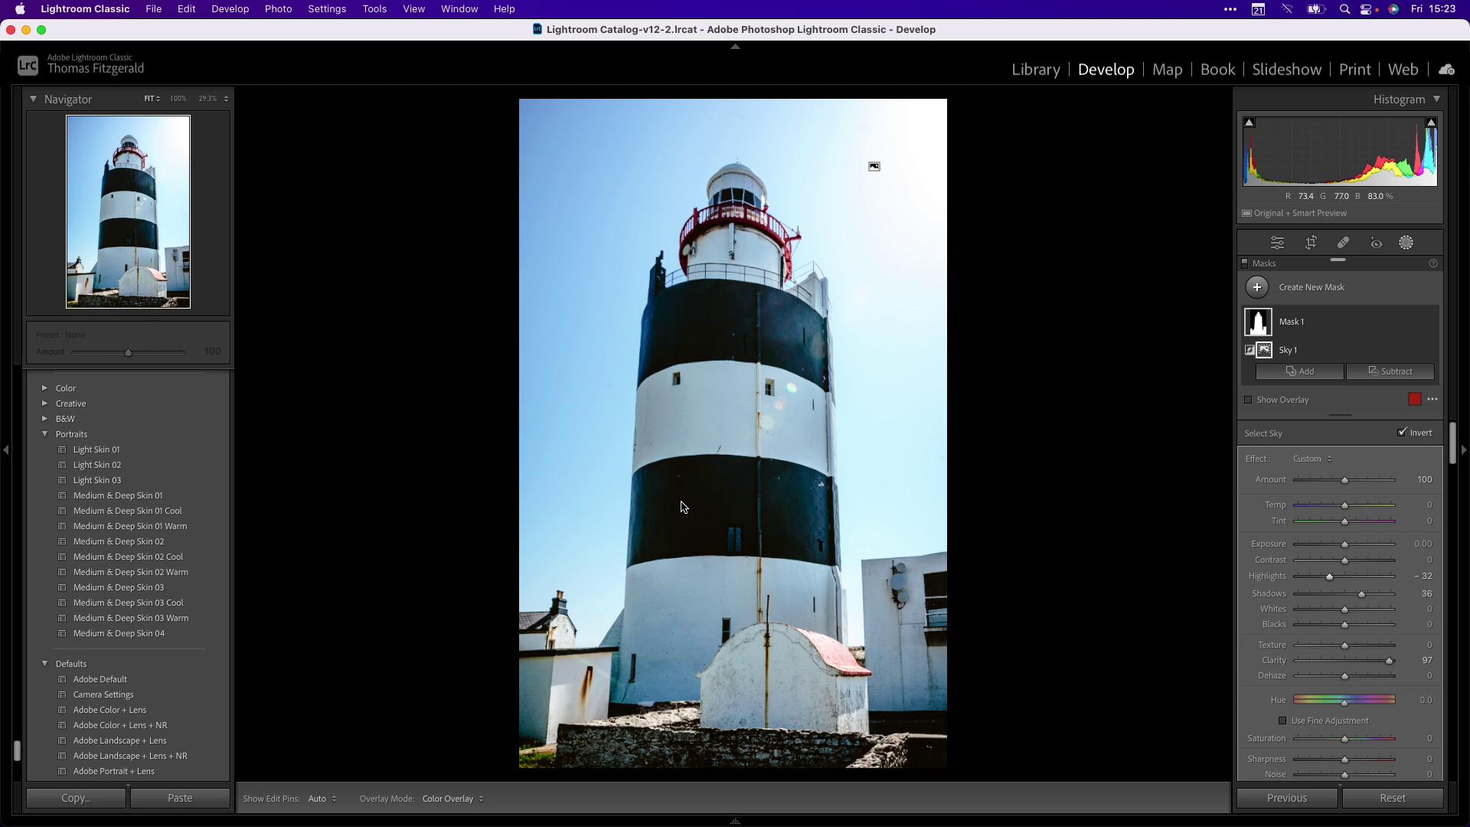
left_click(1276, 242)
left_click_drag(644, 496, 978, 767)
left_click(978, 767)
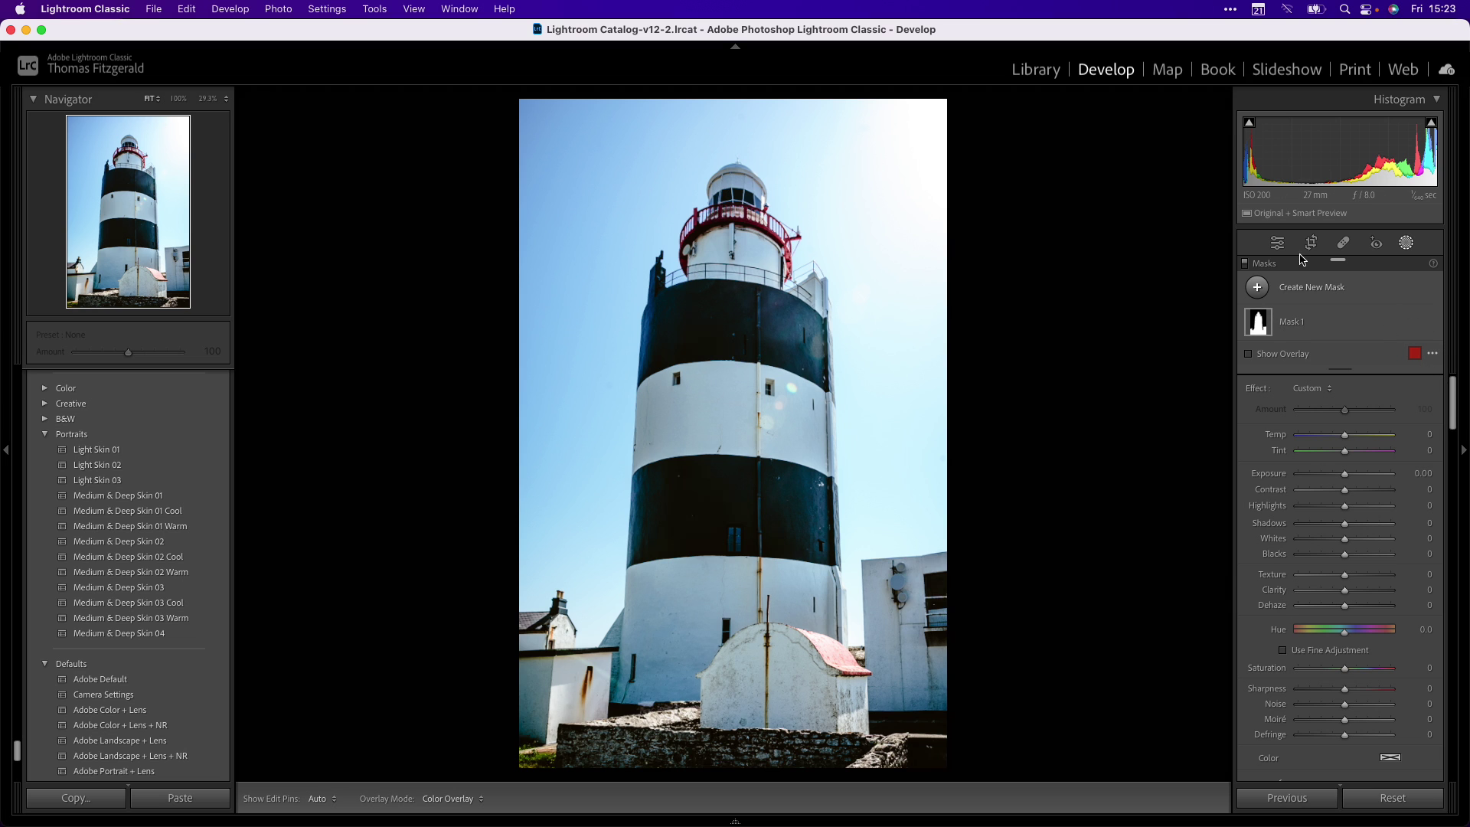
mouse_move(1422, 324)
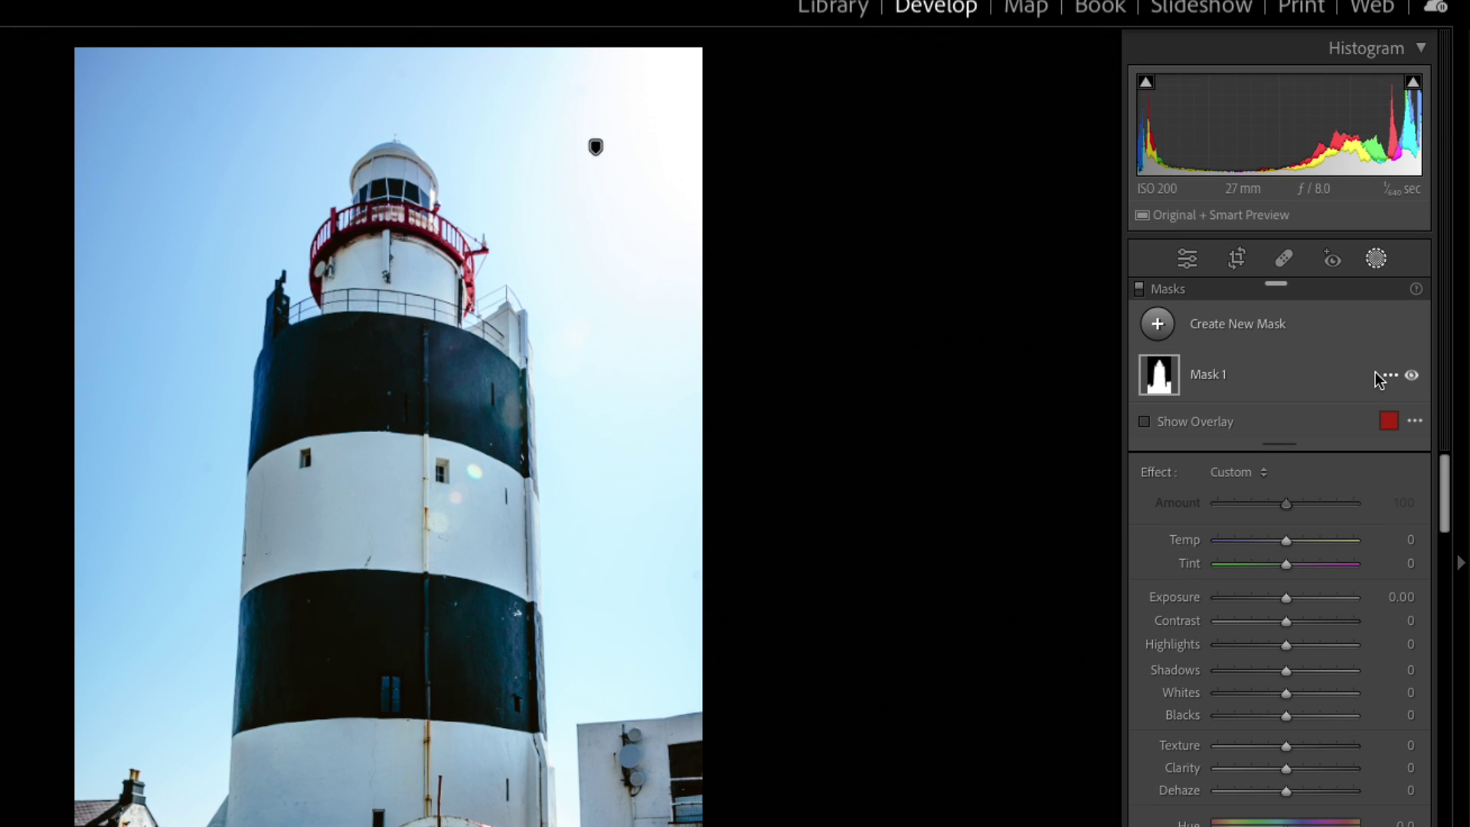
- Duplicate and invert Mask 1 into a sky mask and set its Exposure to -1.05
left_click(1415, 322)
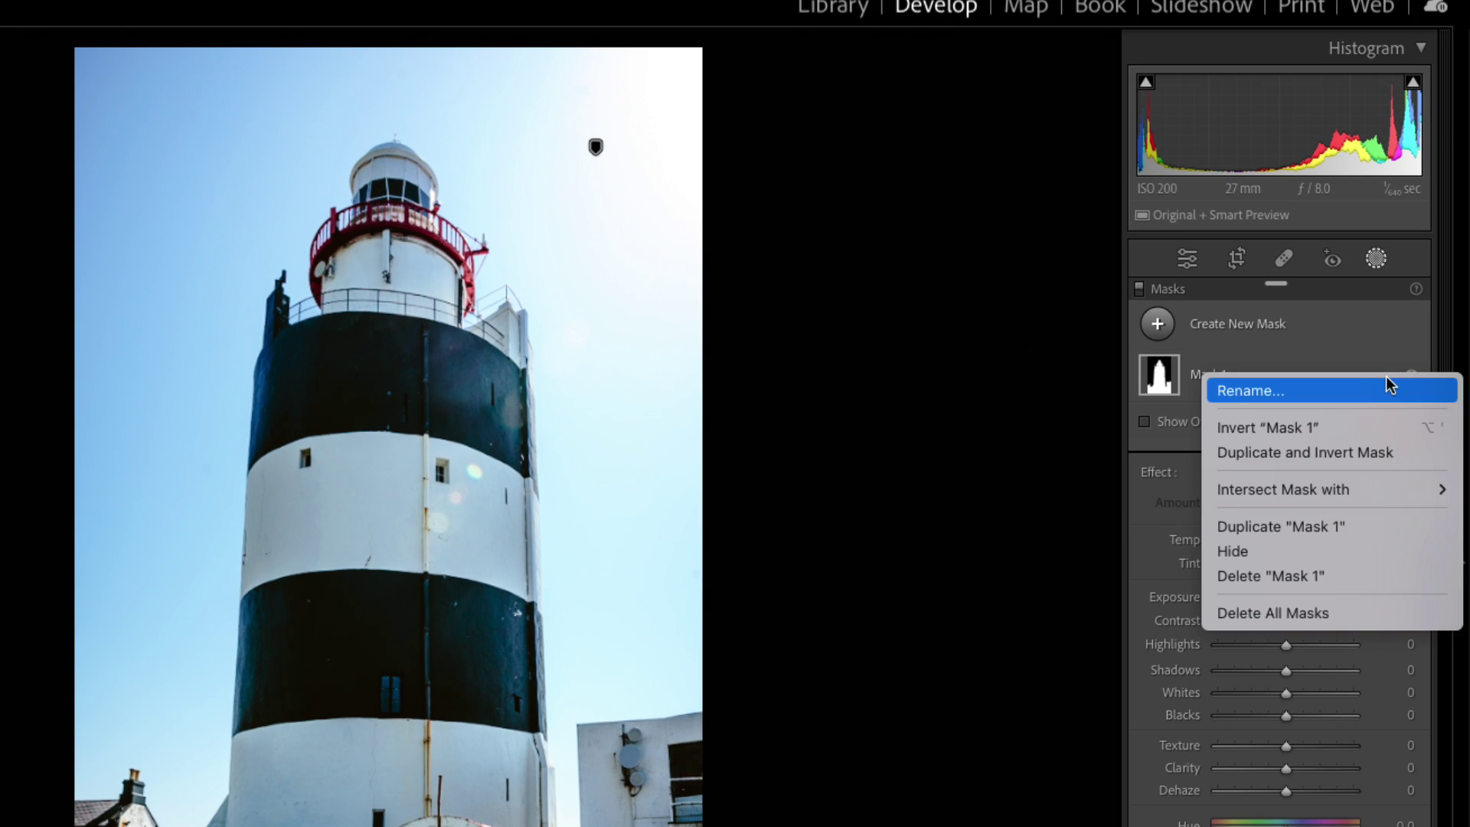
left_click(1280, 452)
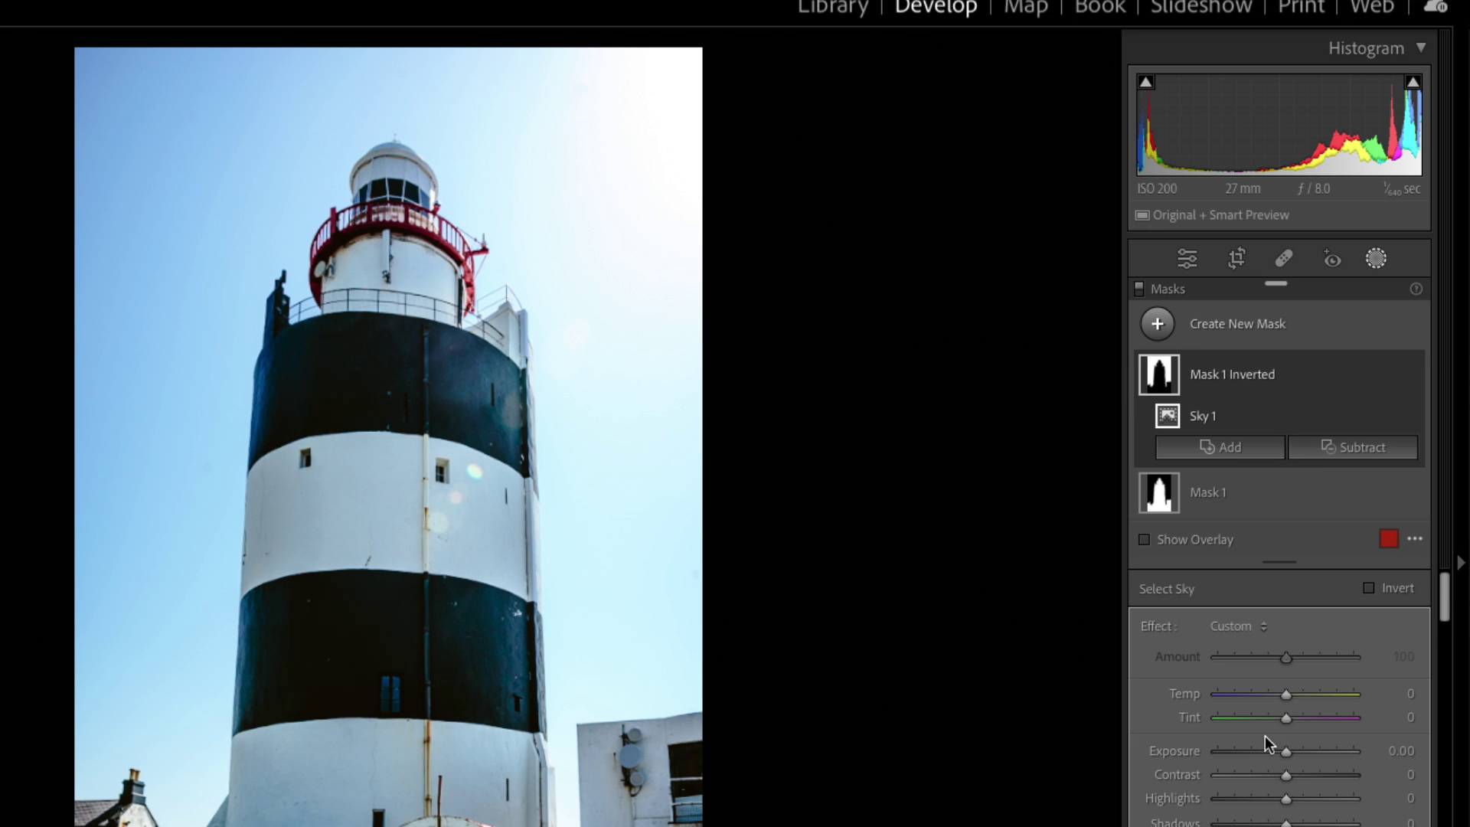
left_click_drag(1284, 752, 1265, 745)
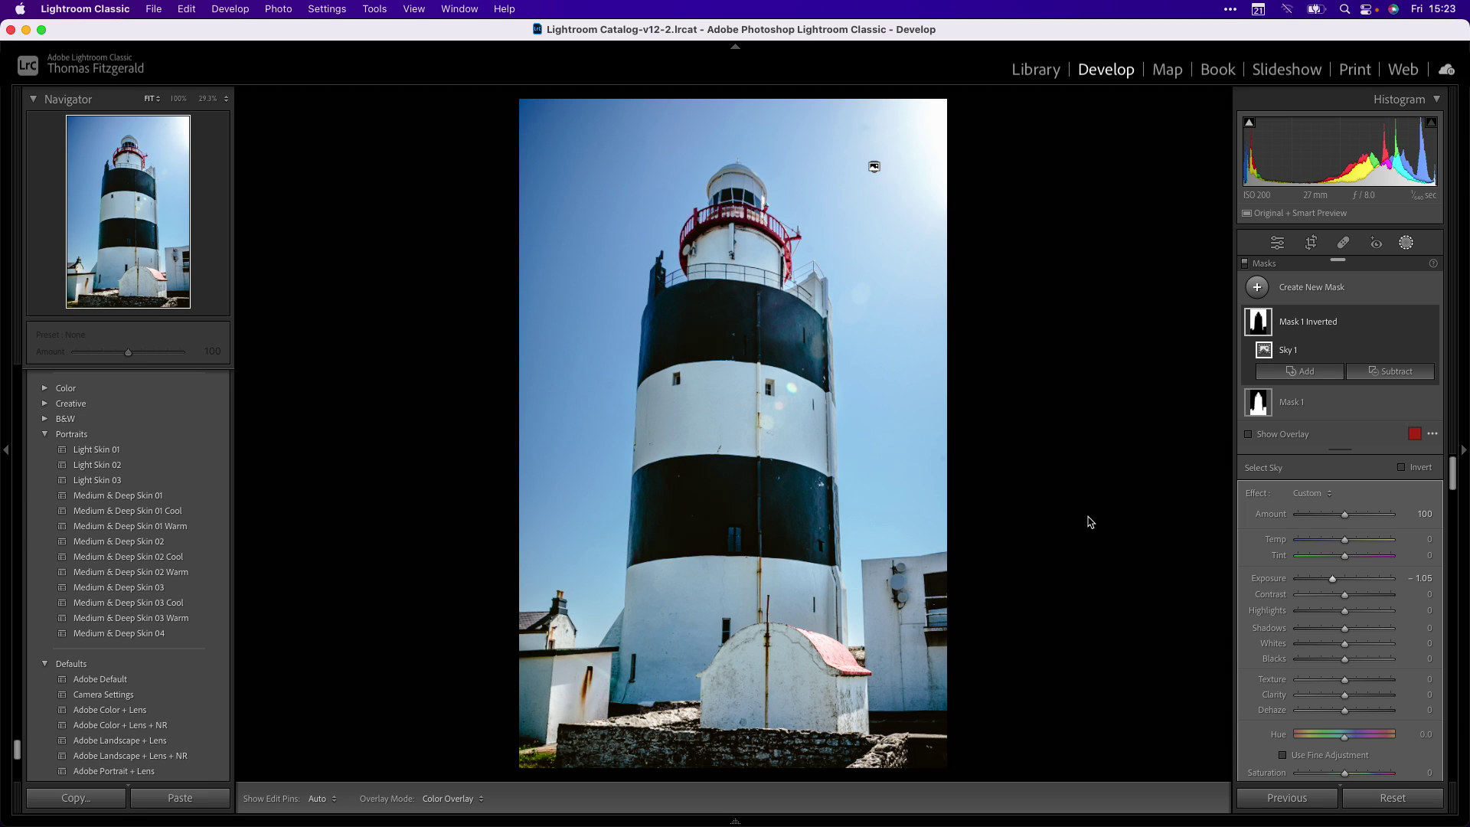
key("g")
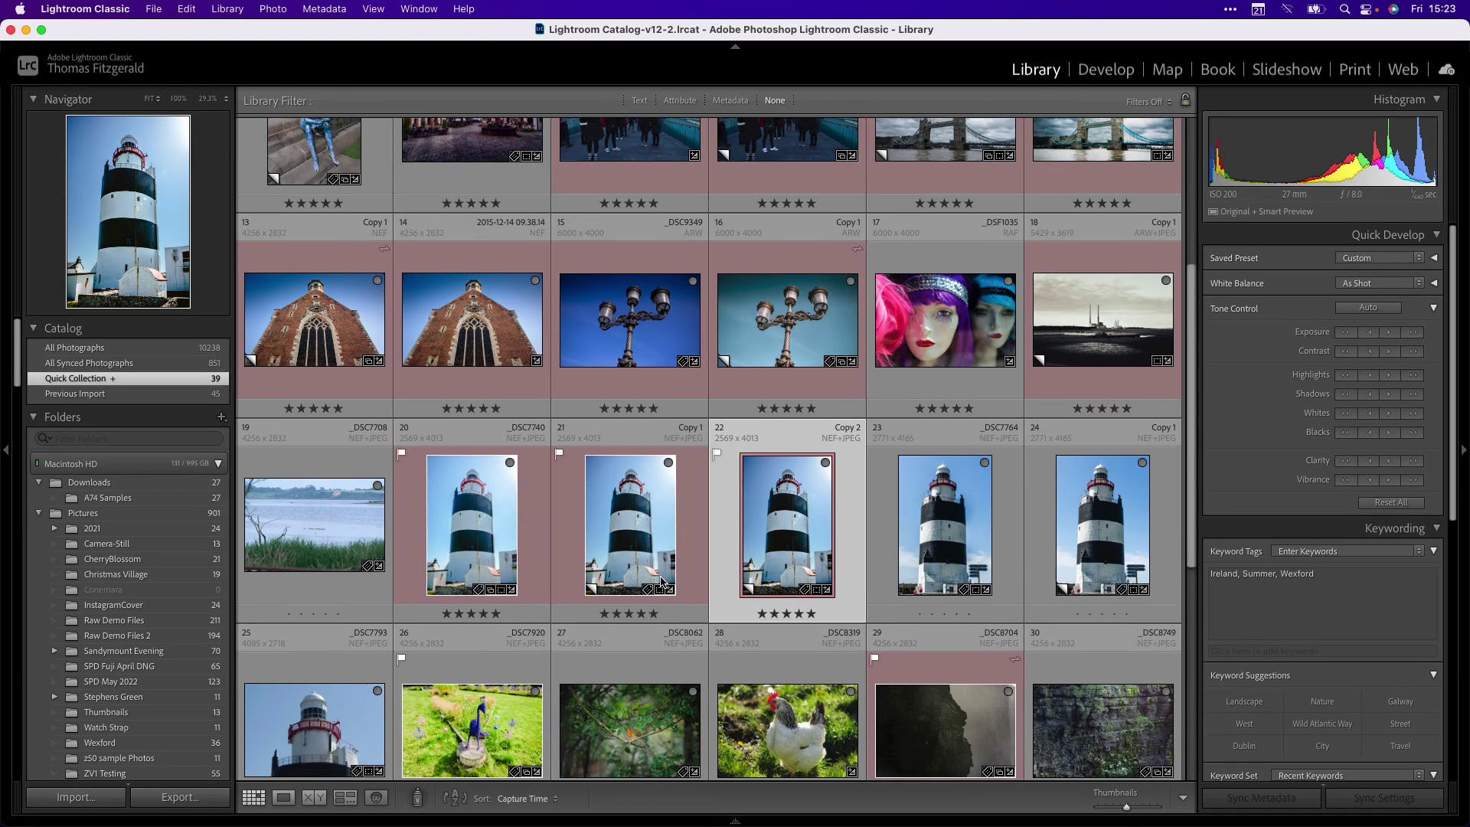
- Open the close-up of the red-railed lantern in the Develop module
scroll(536, 536, "down", 4)
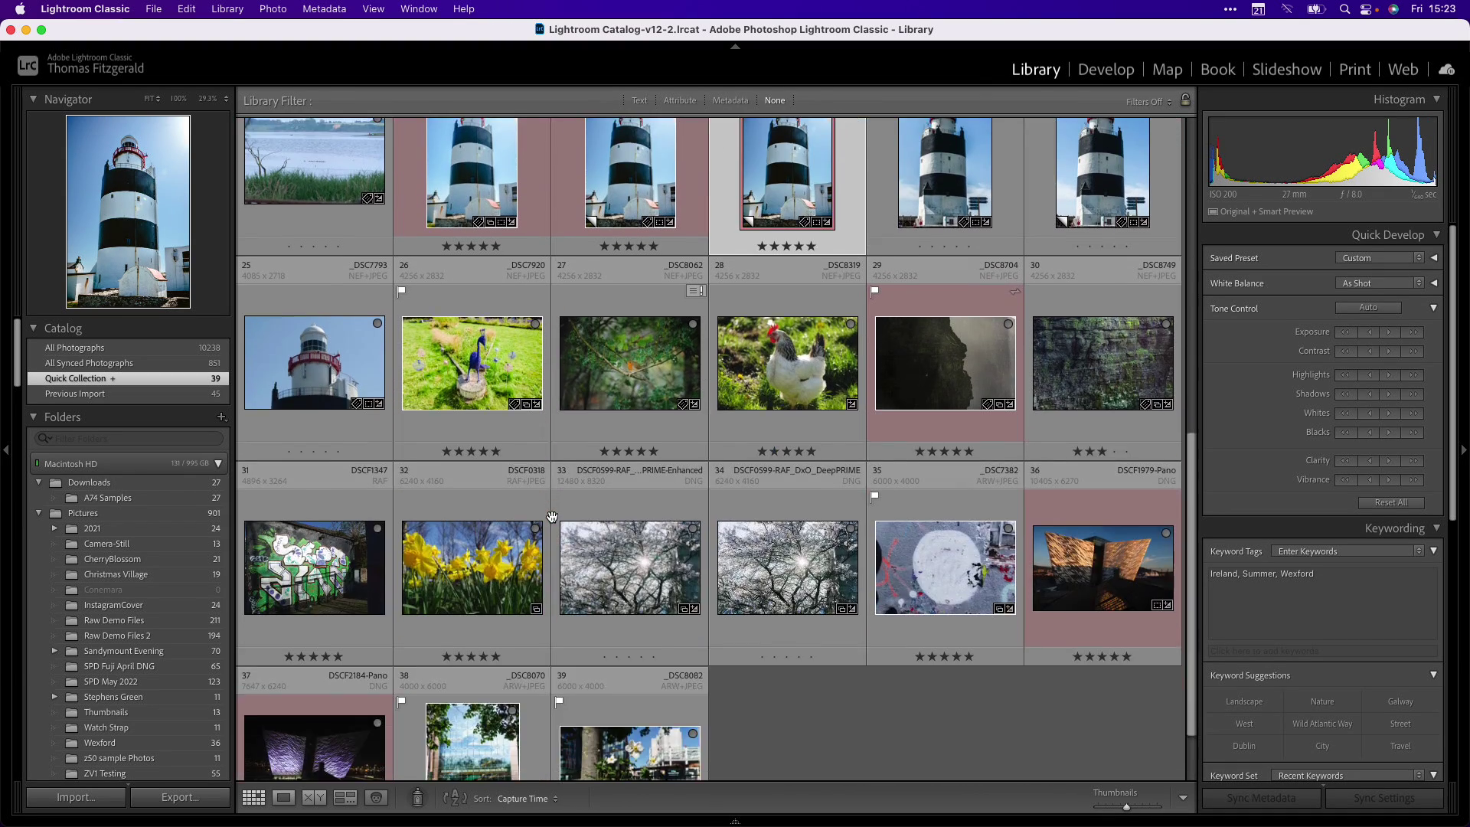
double_click(311, 421)
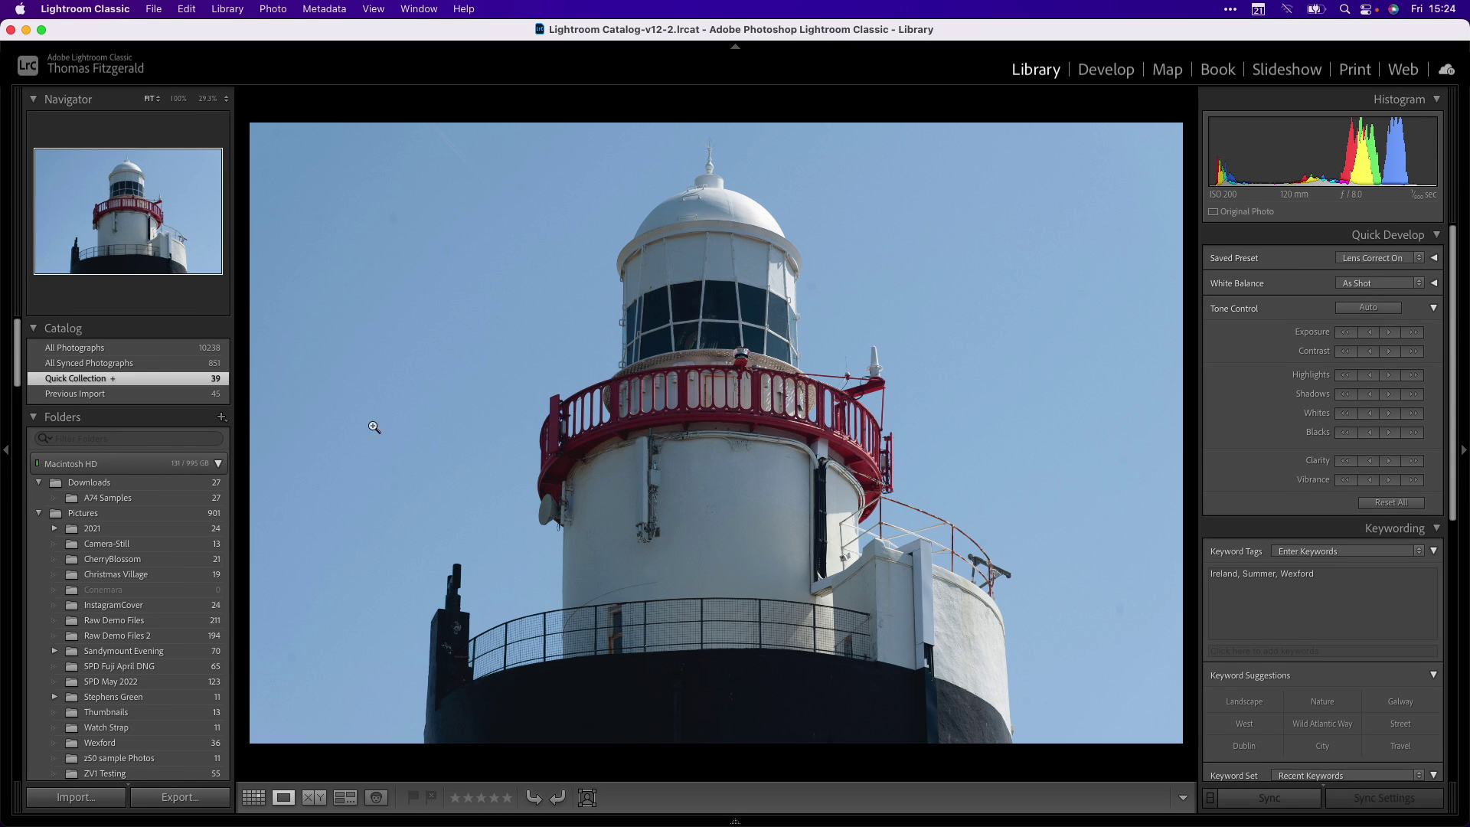
left_click(1104, 72)
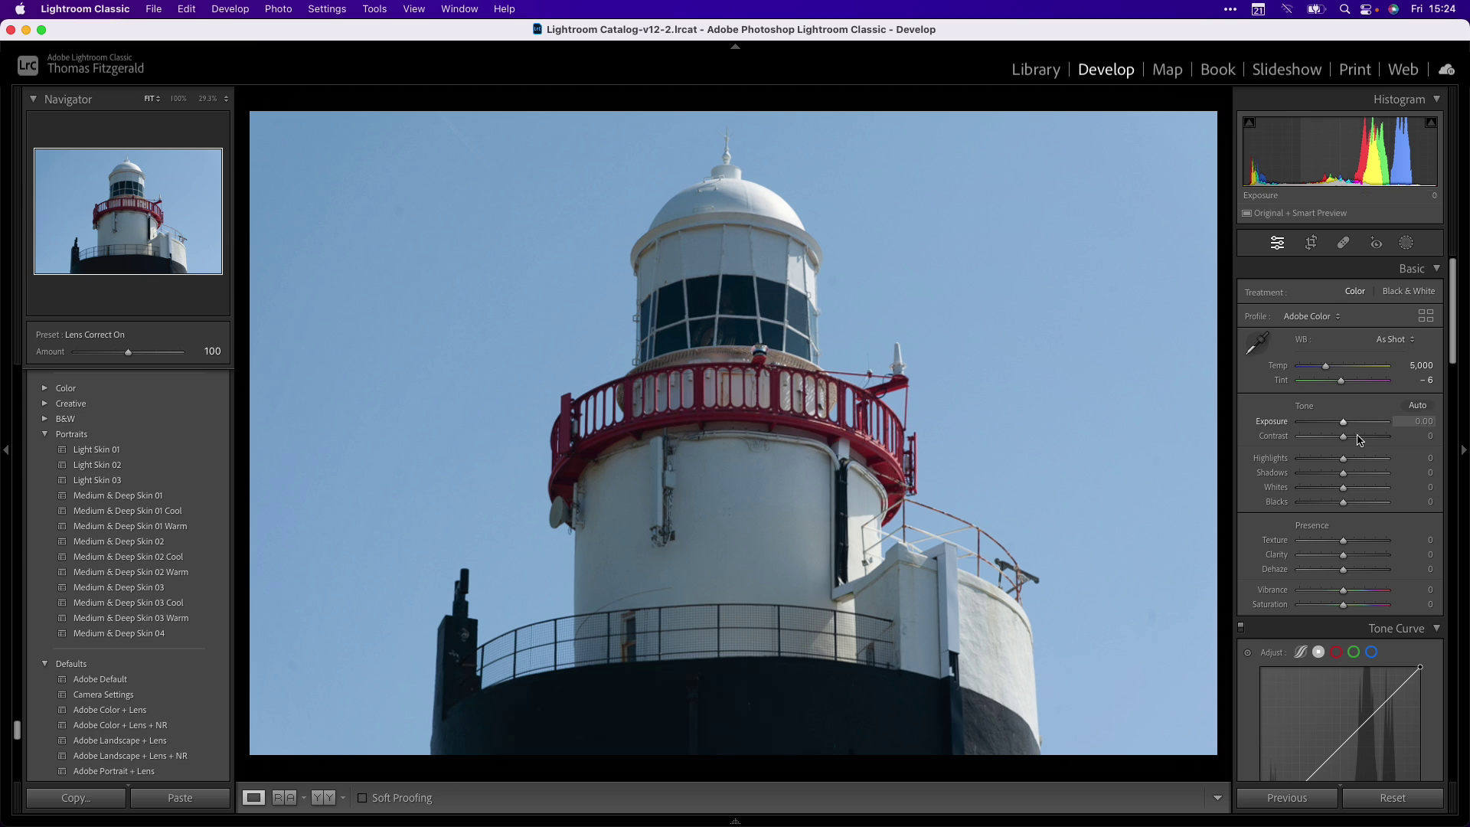
- Set Contrast to +32, inspect a Clarity +100 trial for halos at 100%, then reset Clarity to 0
left_click(1357, 437)
left_click_drag(1374, 556, 1386, 555)
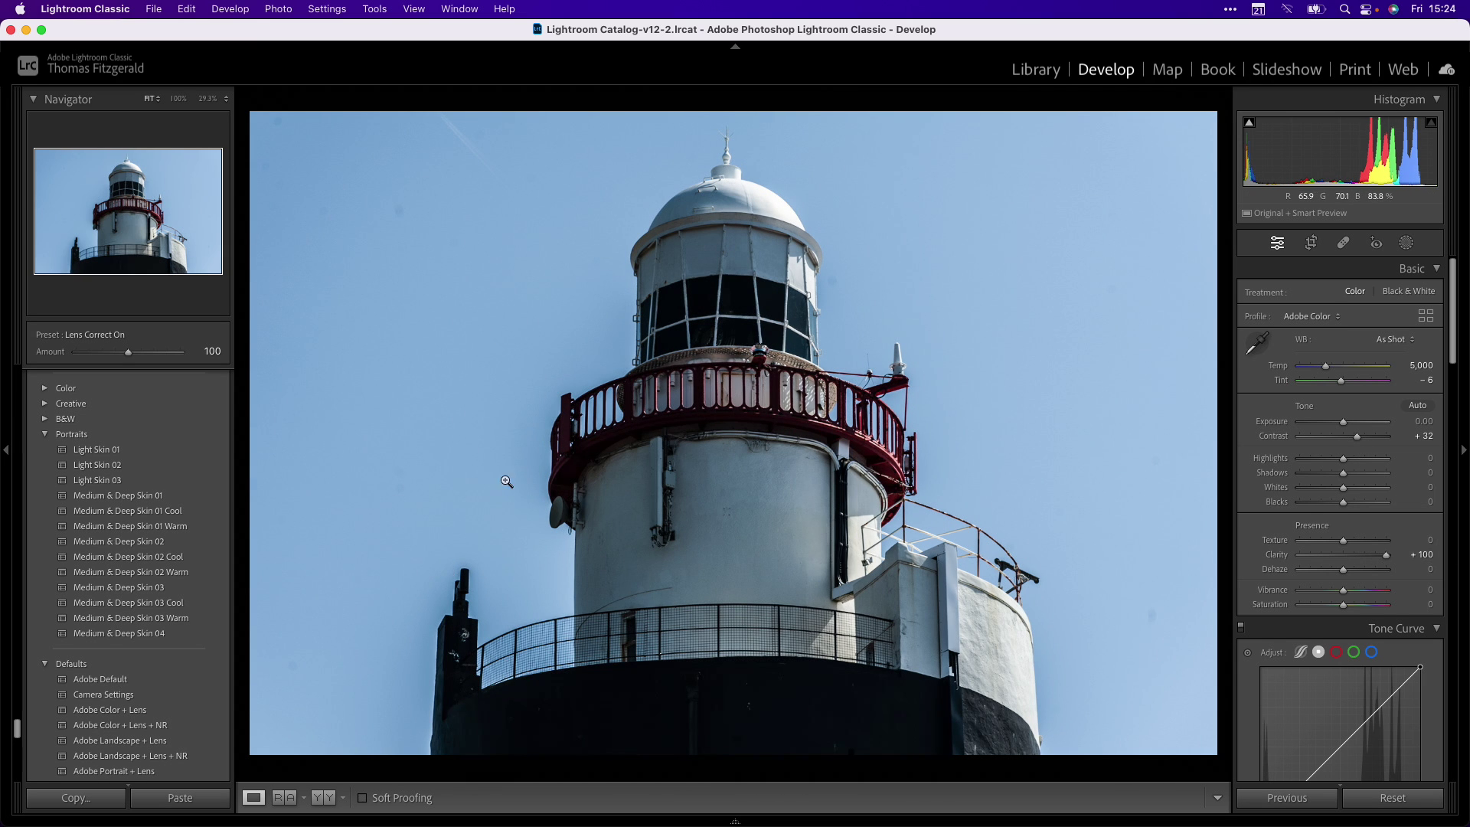
left_click(559, 428)
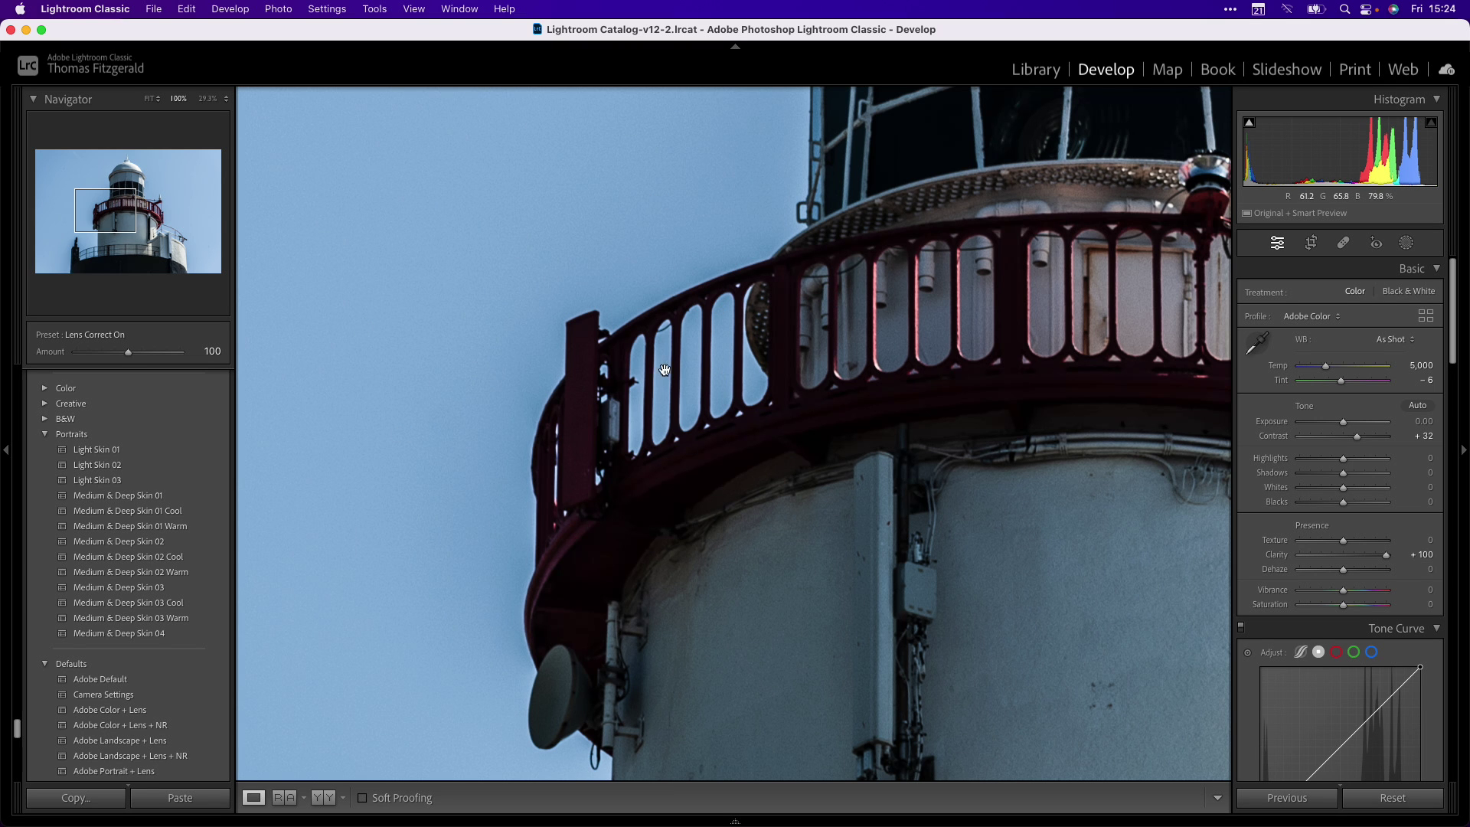
scroll(574, 491, "down", 5)
scroll(490, 469, "up", 2)
left_click_drag(490, 468, 480, 325)
left_click(1005, 431)
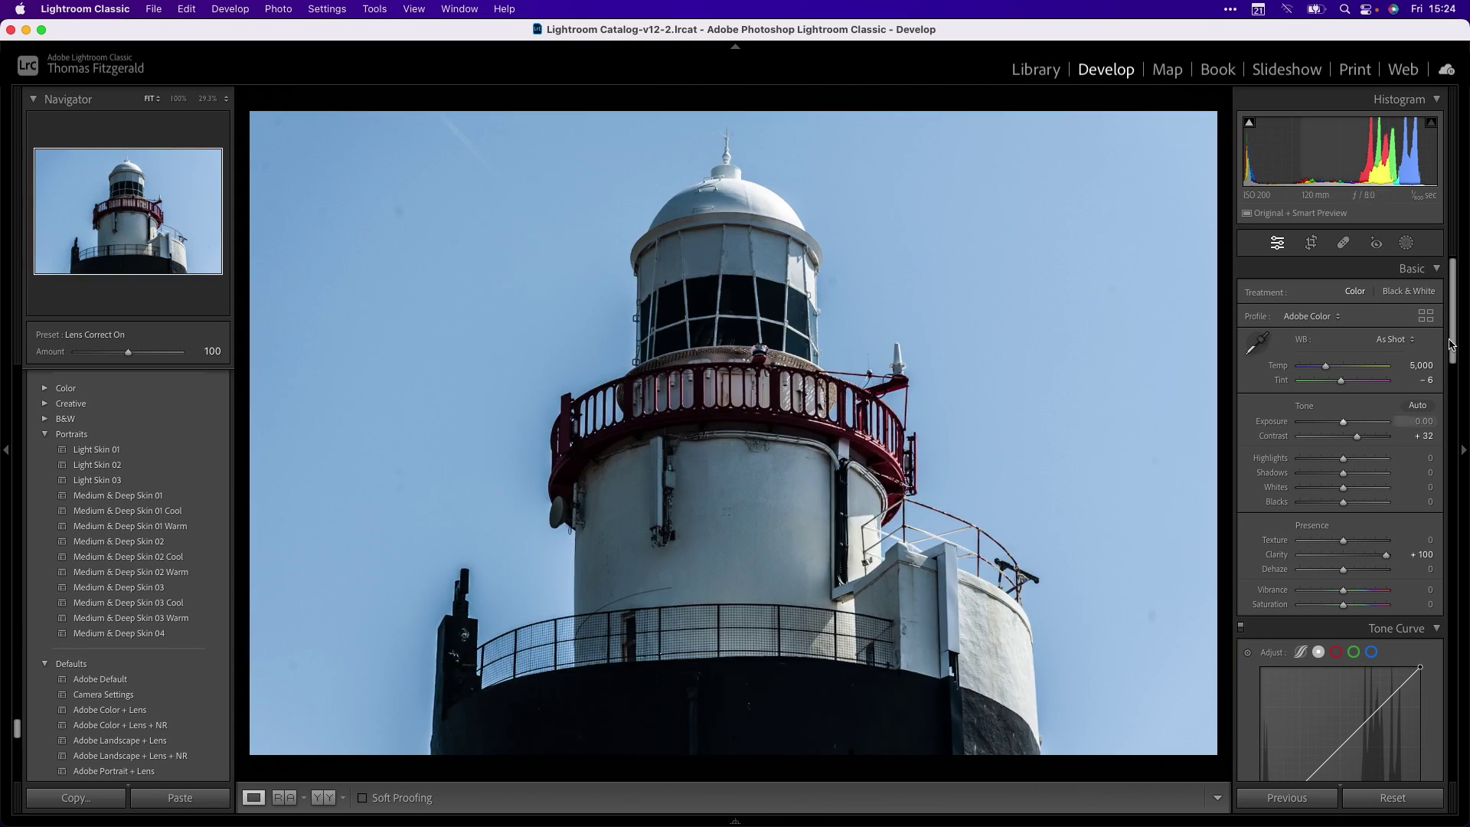
double_click(1387, 556)
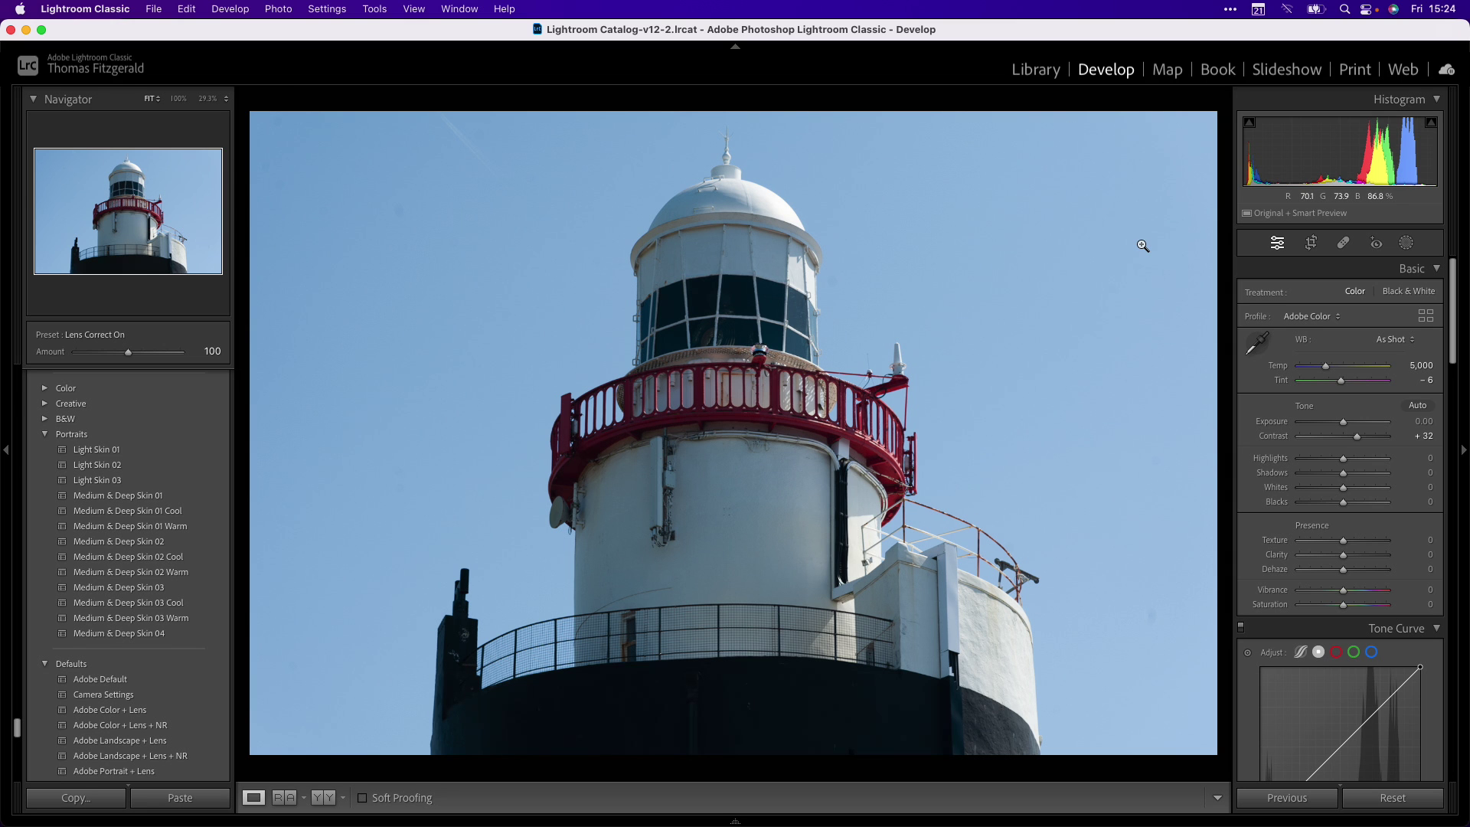
- Add a Sky mask to the close-up, invert it onto the lighthouse, and set its Clarity to 100
key("shift+w")
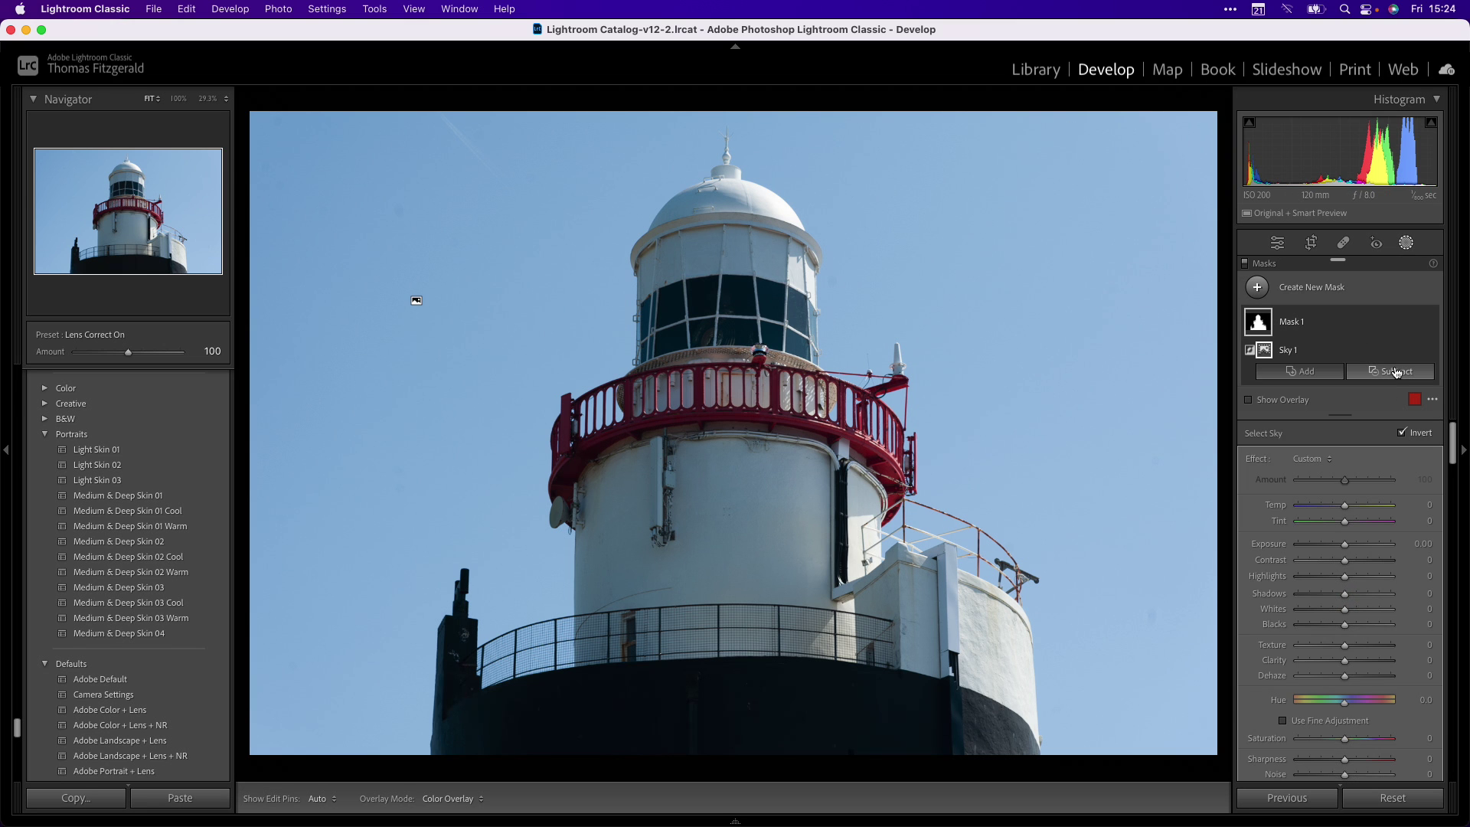
left_click(1403, 374)
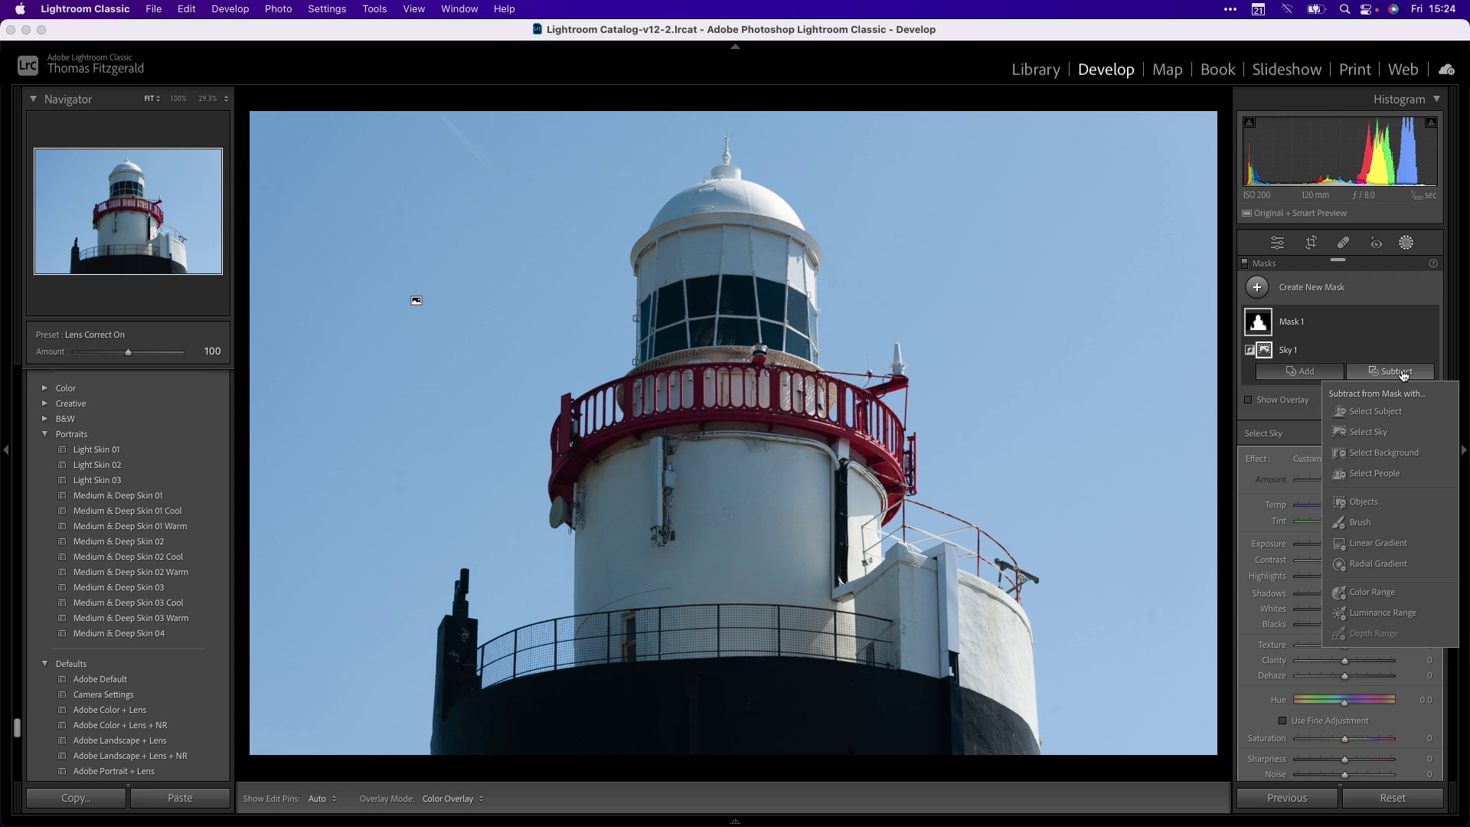
left_click(1360, 404)
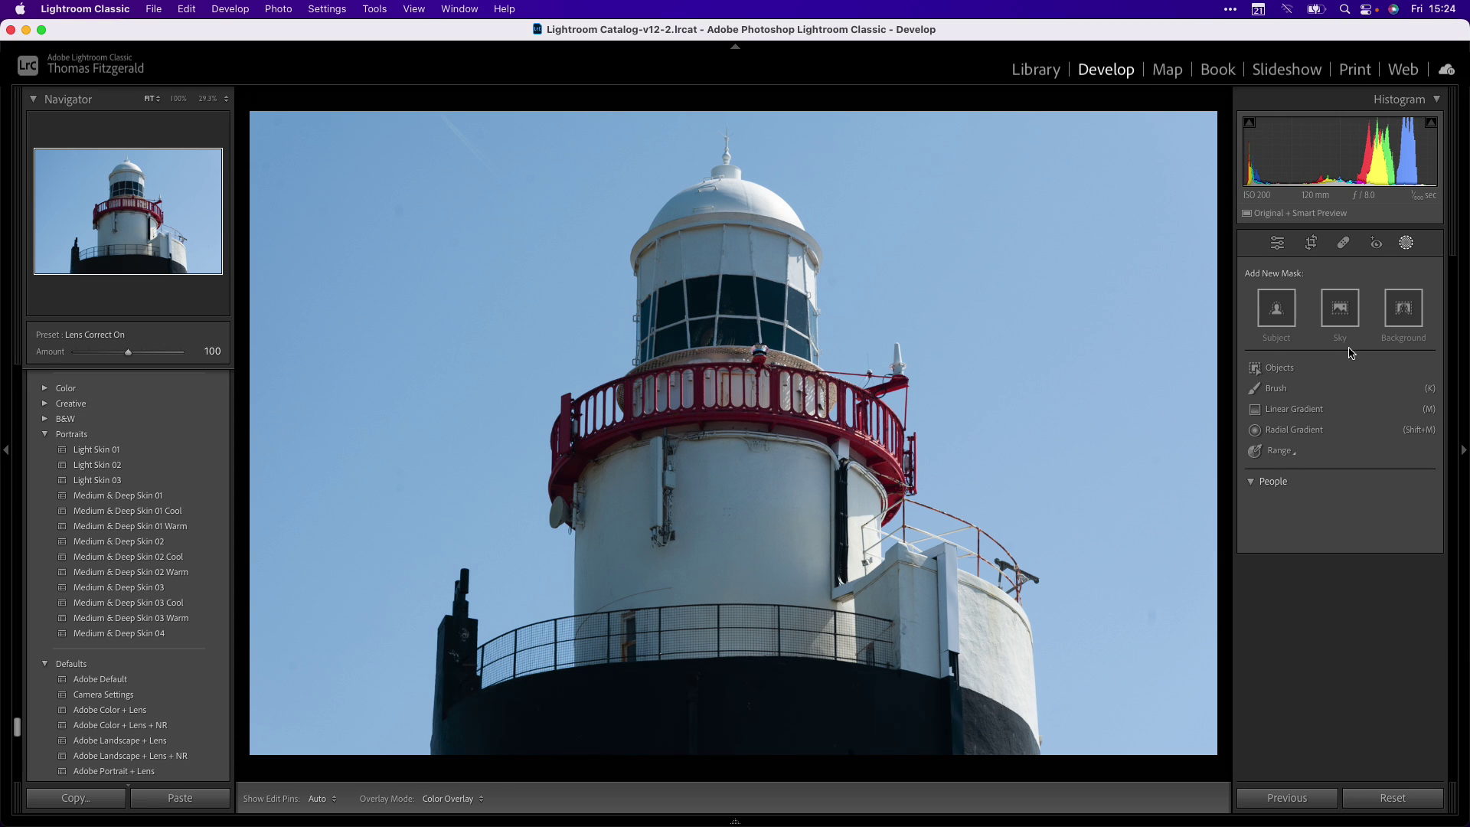
left_click(1339, 308)
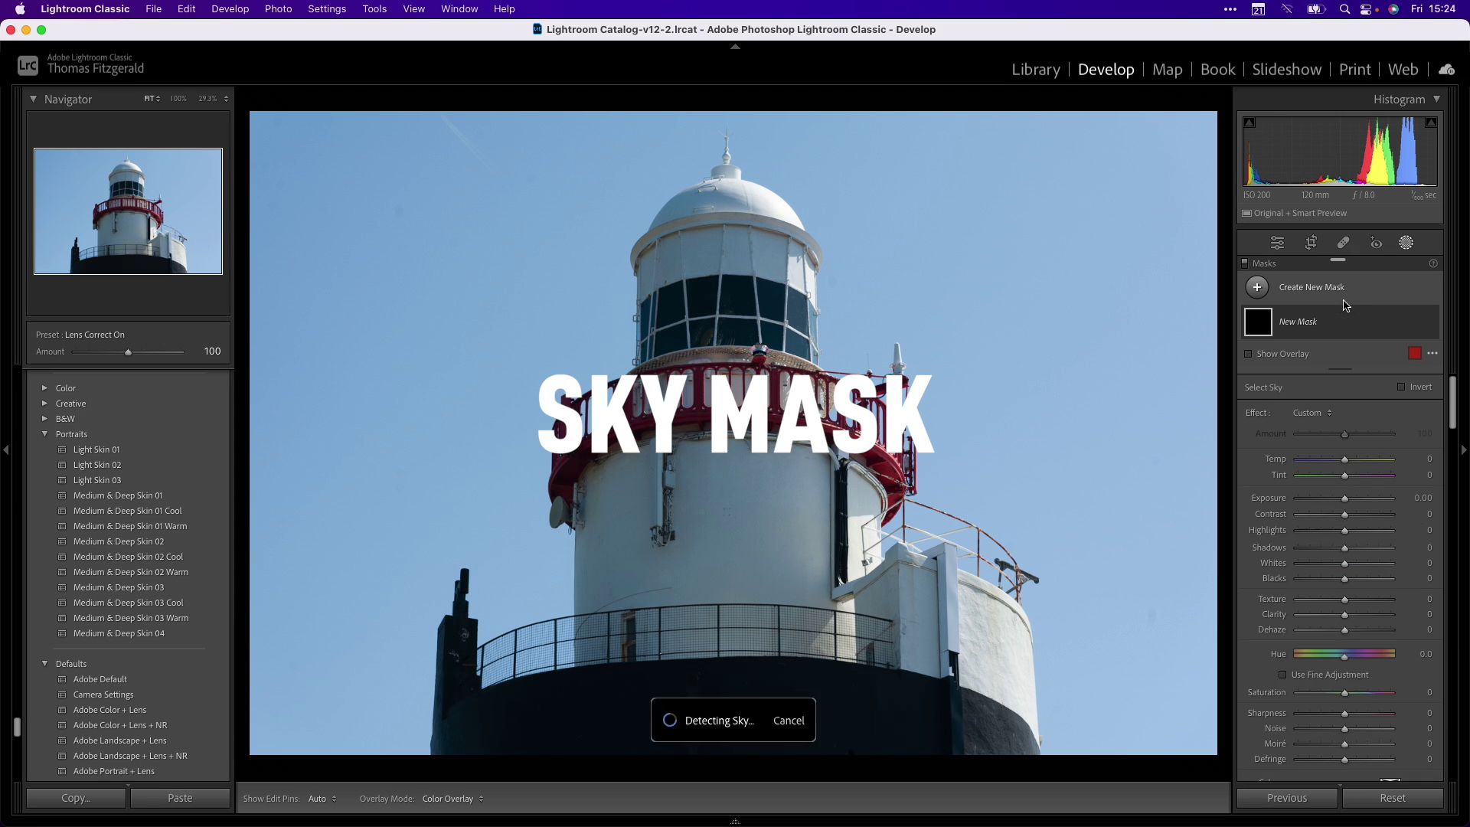
left_click(1415, 322)
left_click(1344, 350)
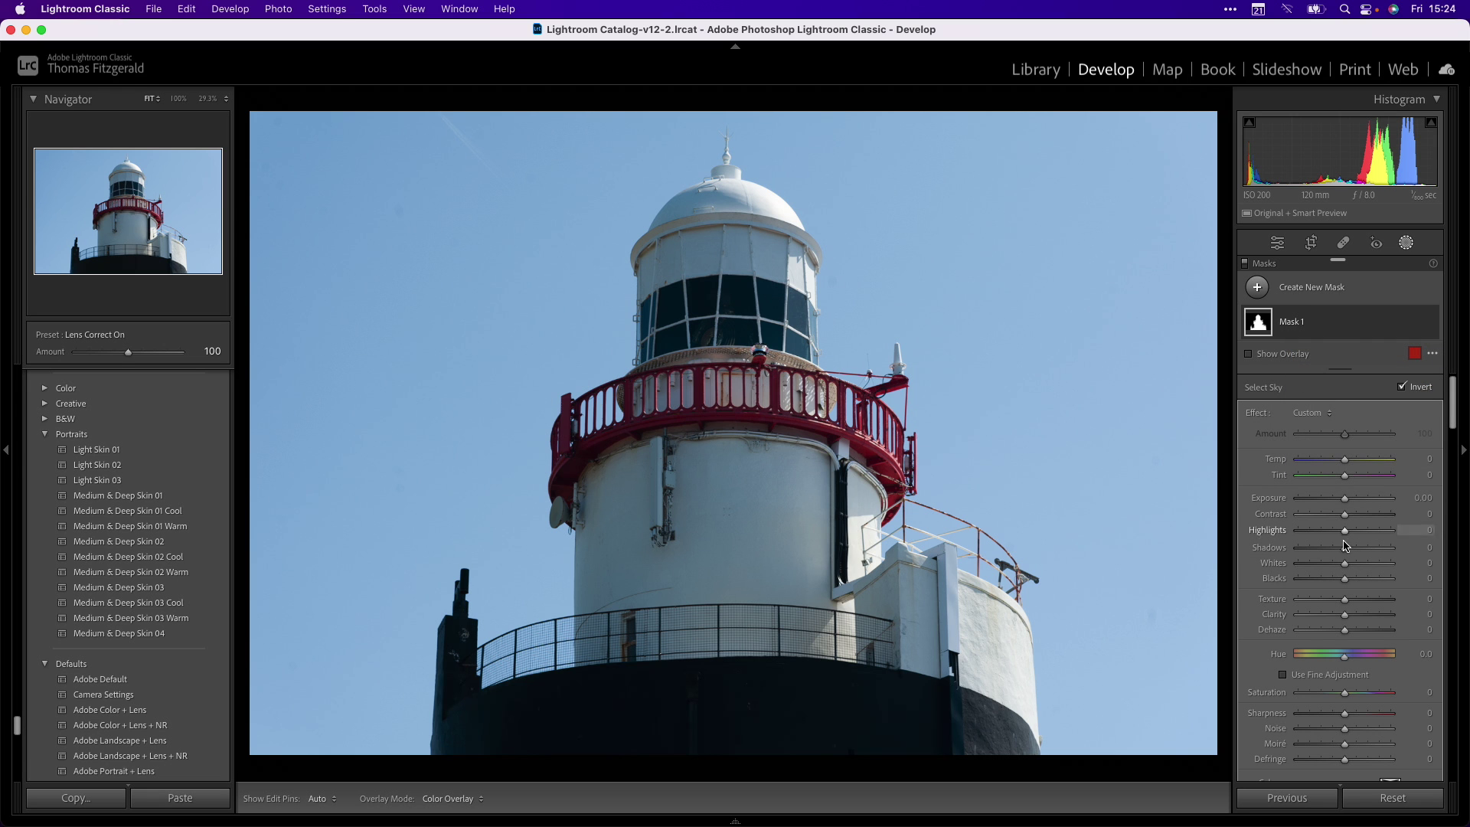
left_click_drag(1345, 614, 1396, 614)
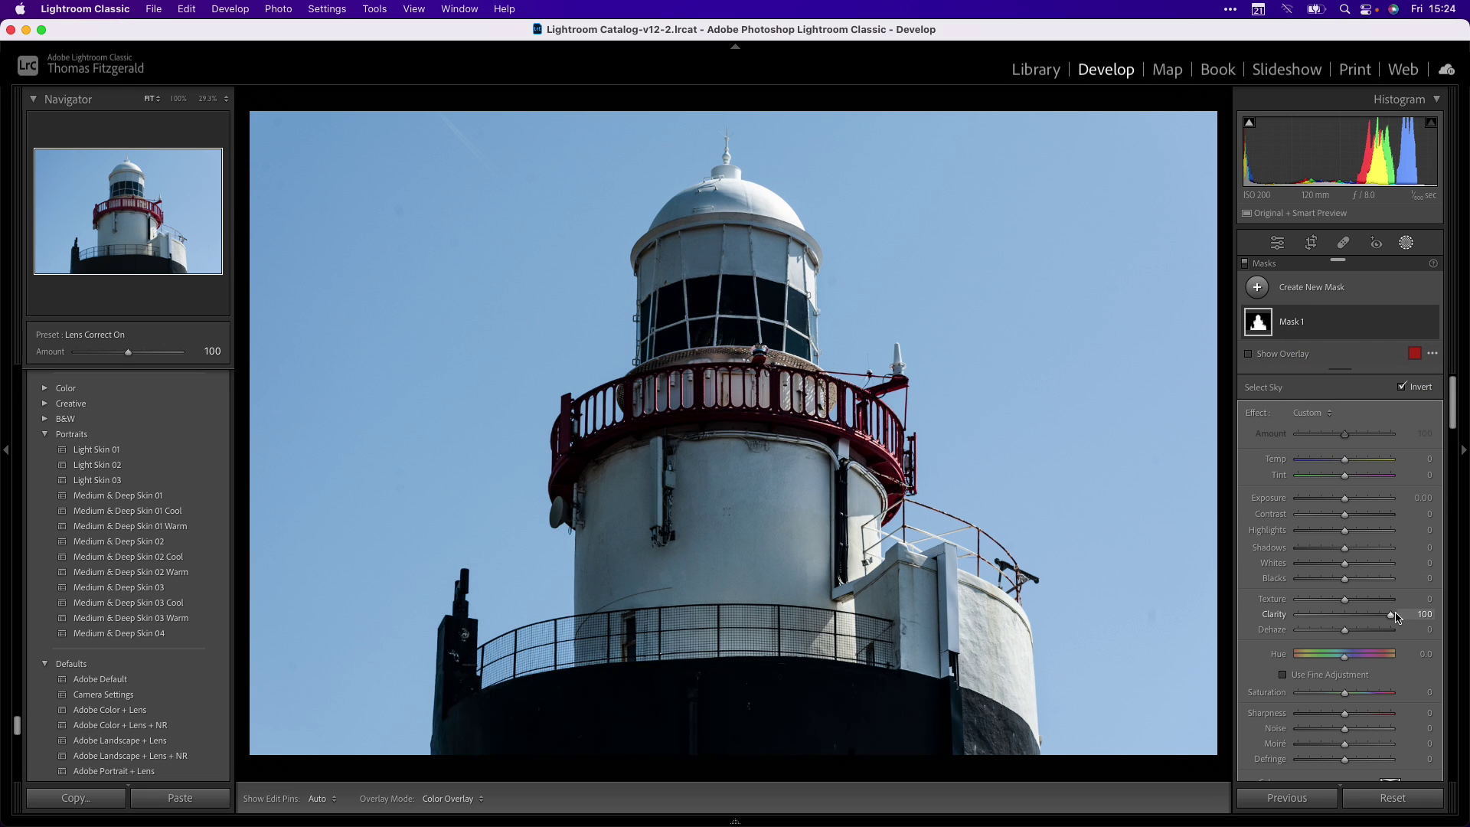